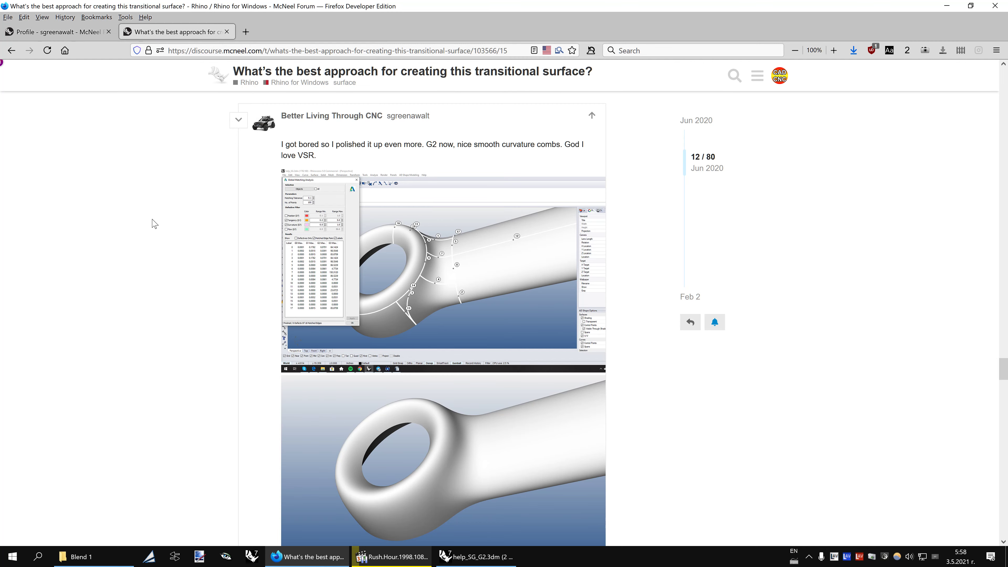
Download the help_SG_G2.3dm eyebolt attachment from the forum and open it with Rhino 7
scroll(155, 224, "down", 4)
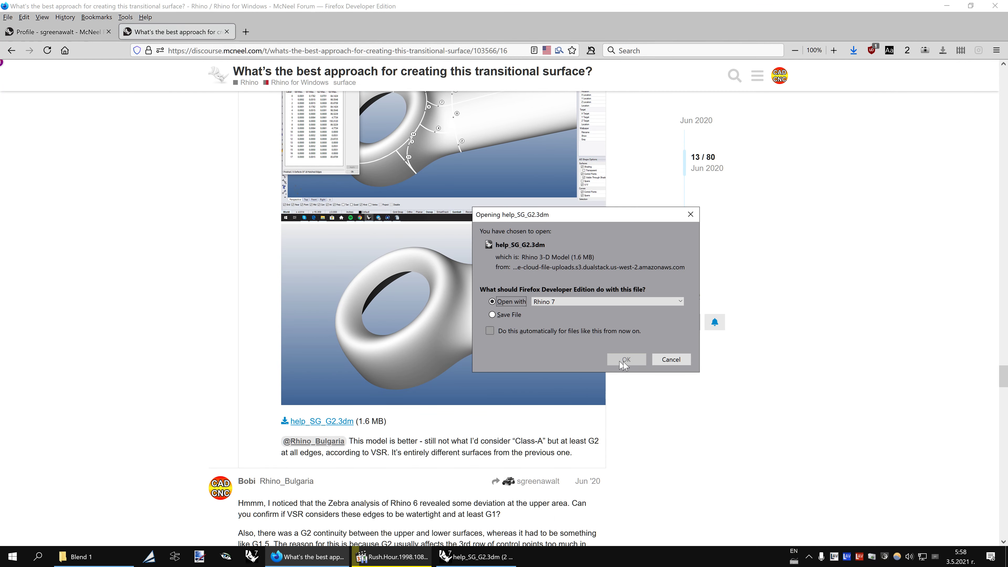
left_click(625, 360)
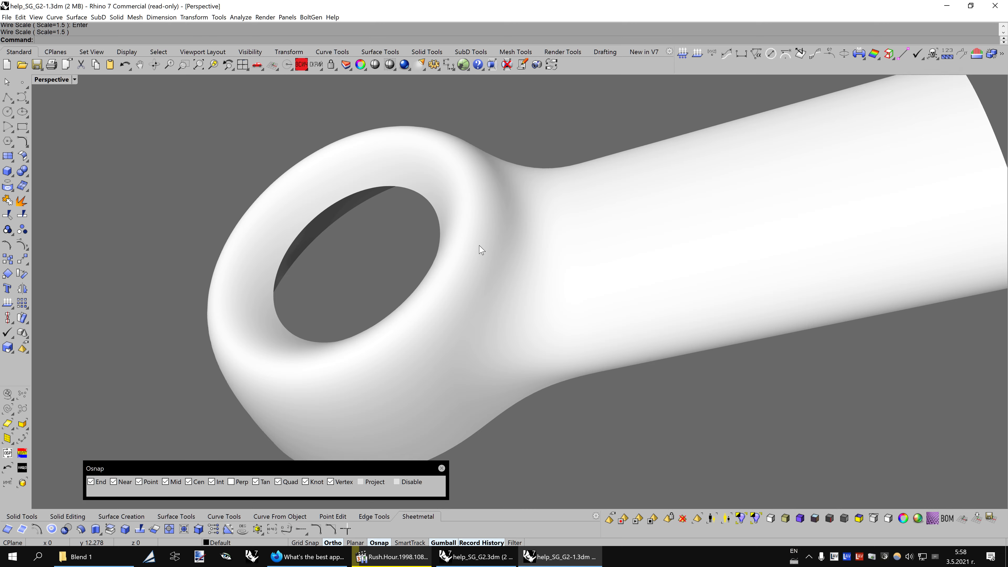
Select the whole eyebolt polysurface and explode it into its 10 separate surfaces
scroll(636, 227, "down", 5)
scroll(635, 227, "up", 2)
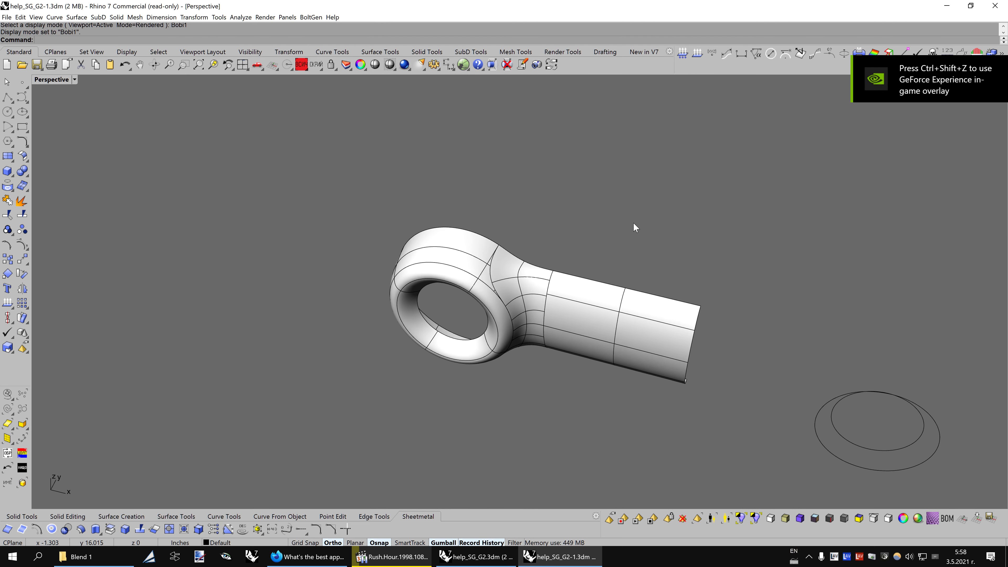
left_click(449, 241)
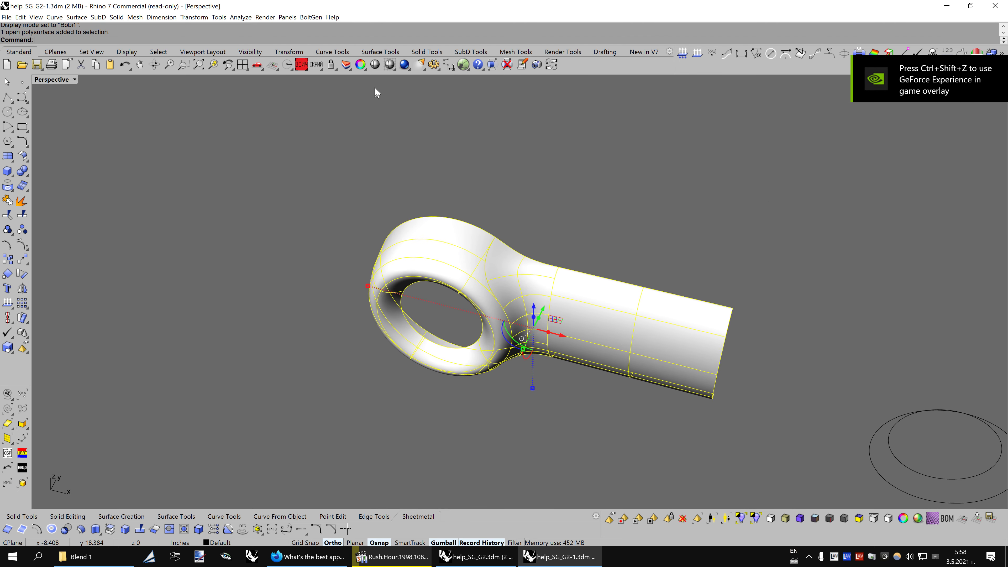
left_click(361, 65)
scroll(779, 217, "up", 3)
key("Escape")
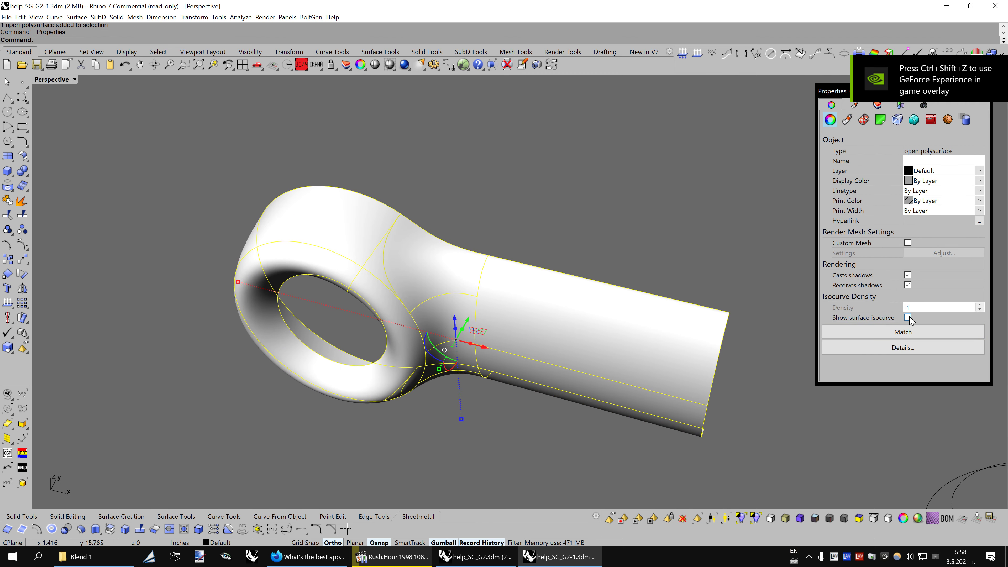
left_click_drag(647, 243, 432, 205)
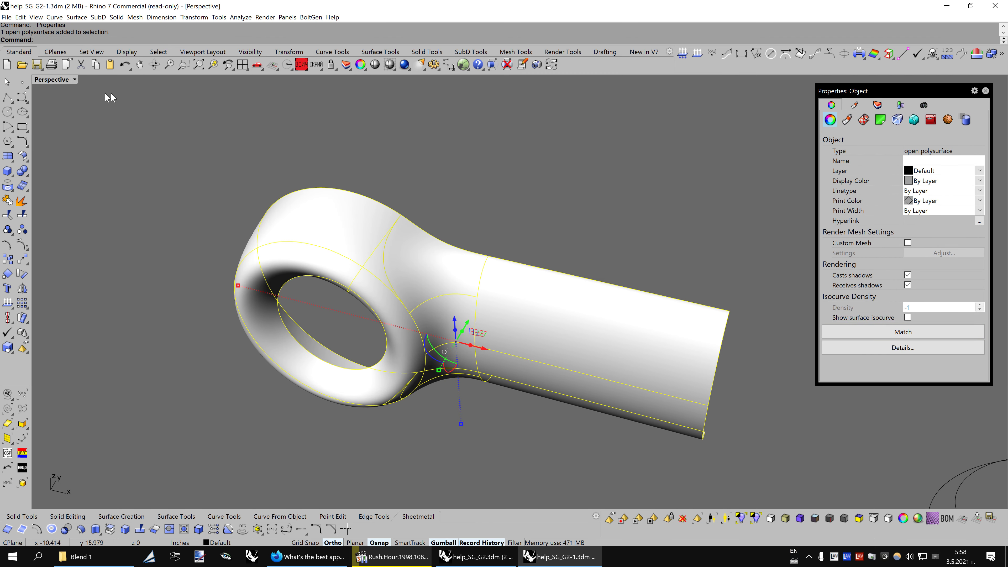
left_click(21, 202)
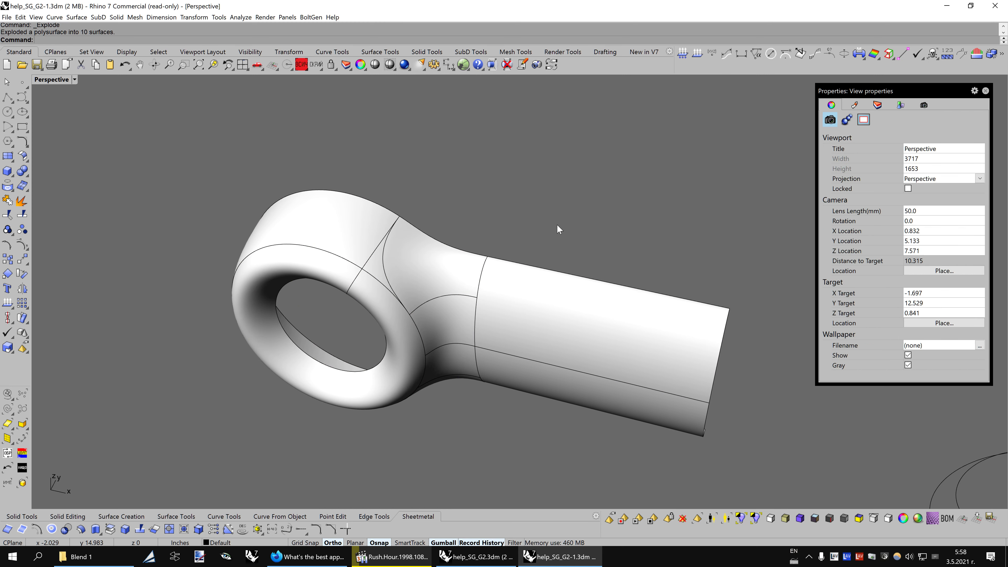
Switch to dark shaded display and turn on control points for the neck transition surface
key("alt+1")
scroll(521, 173, "up", 1)
left_click(439, 246)
key("F10")
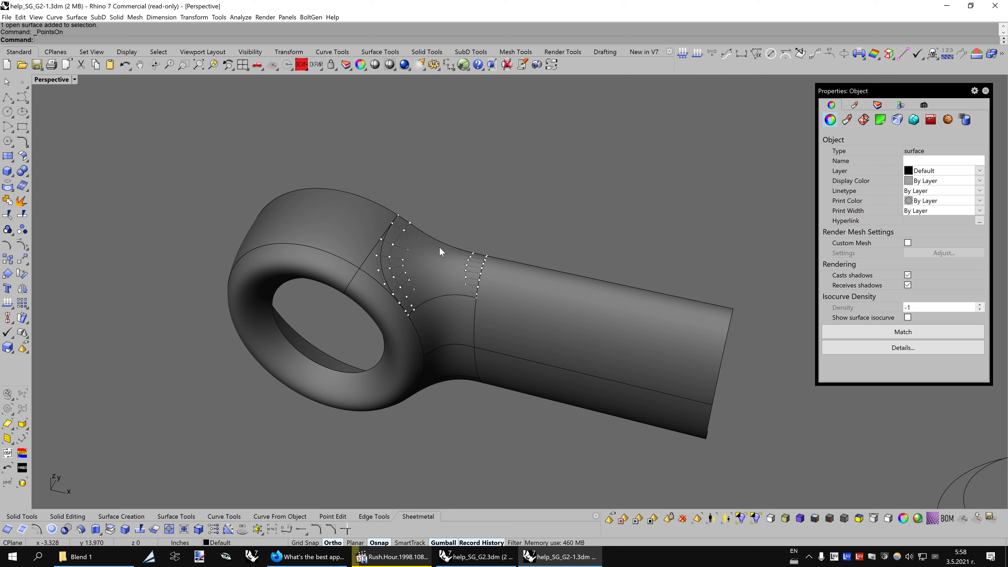
scroll(601, 223, "up", 2)
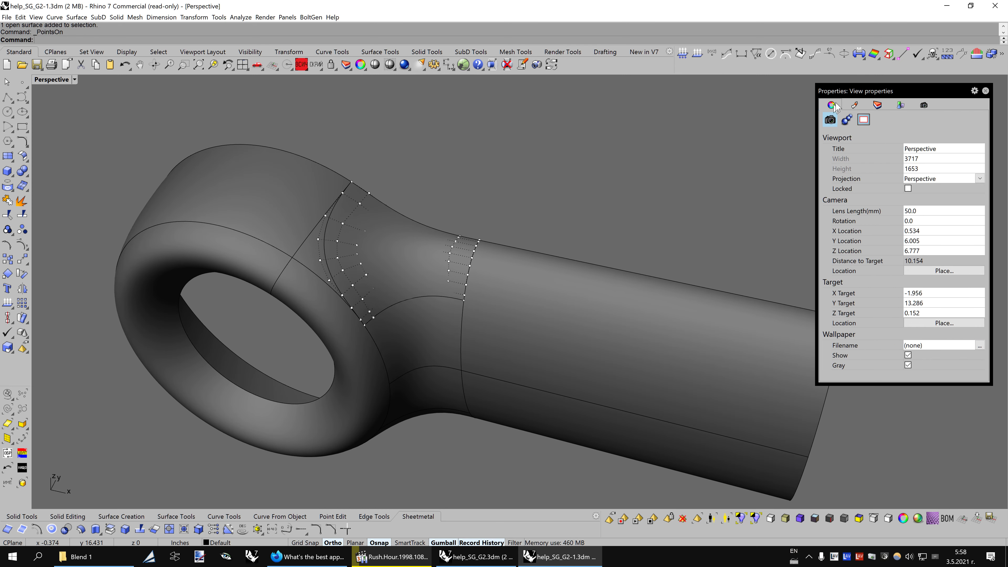
Start a Zebra analysis and pick the lower neck, shaft and eye ring surfaces
left_click(873, 58)
left_click(917, 74)
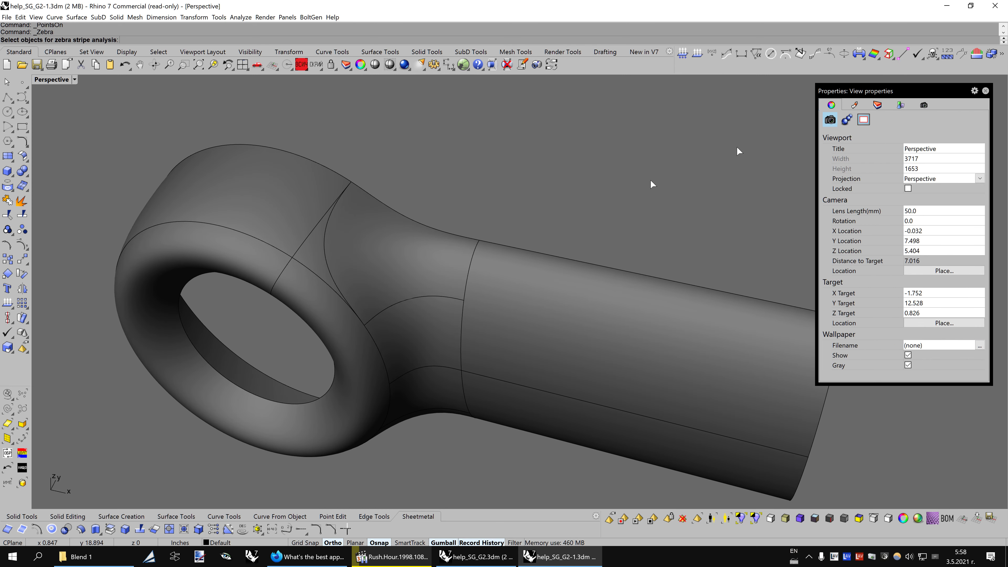
left_click(408, 324)
left_click(472, 287)
left_click(327, 202)
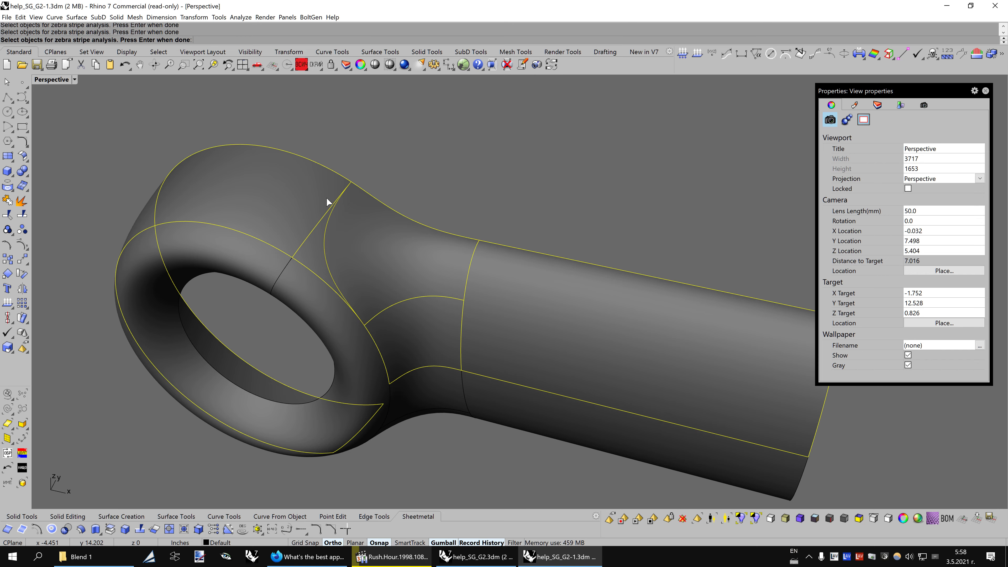
Display the zebra stripes, then orbit and zoom in on the neck transition
key("Return")
right_click_drag(347, 314, 539, 277)
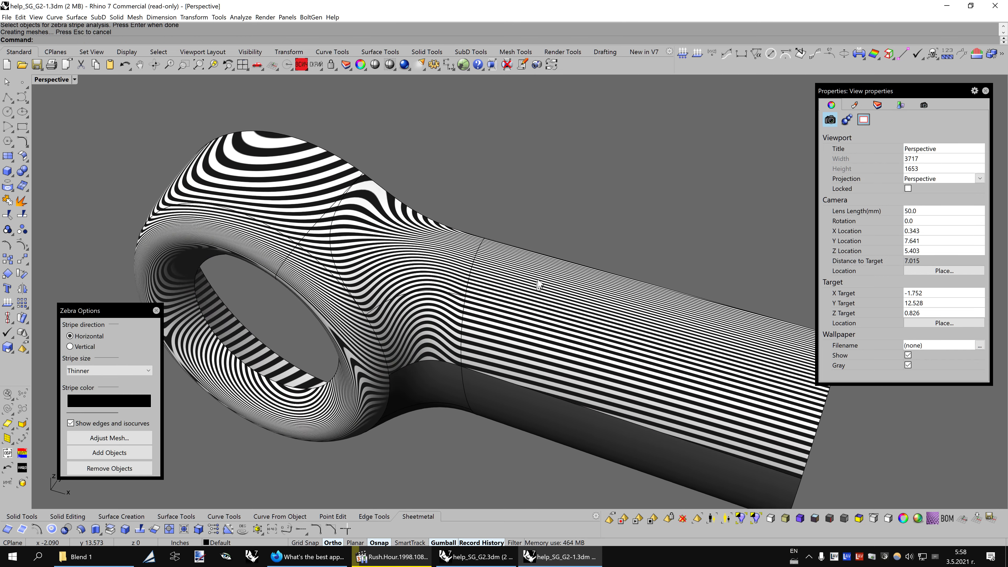
scroll(539, 277, "up", 2)
scroll(538, 277, "up", 2)
scroll(539, 278, "up", 2)
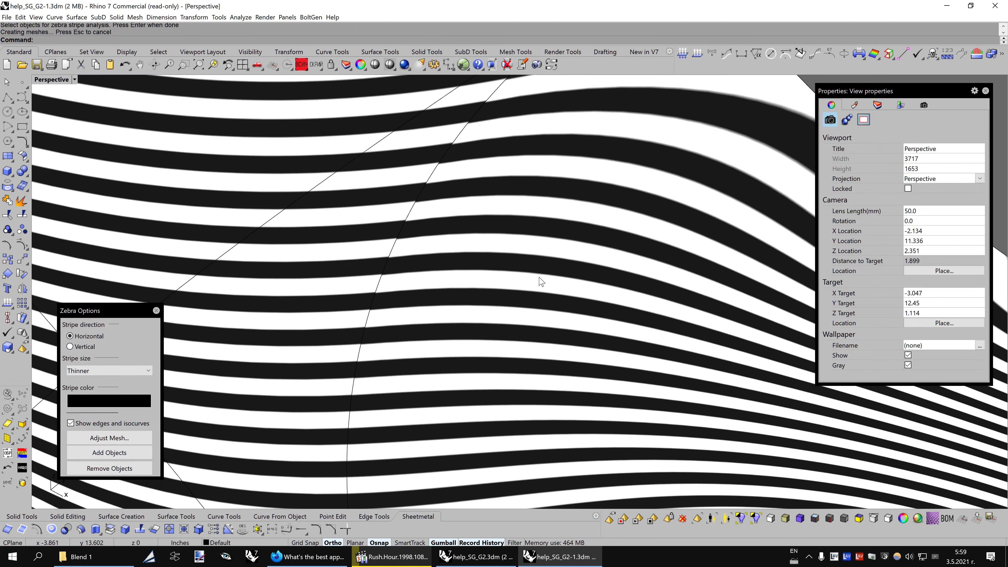
scroll(540, 277, "up", 2)
scroll(539, 278, "up", 2)
scroll(539, 278, "up", 2)
scroll(539, 278, "up", 2)
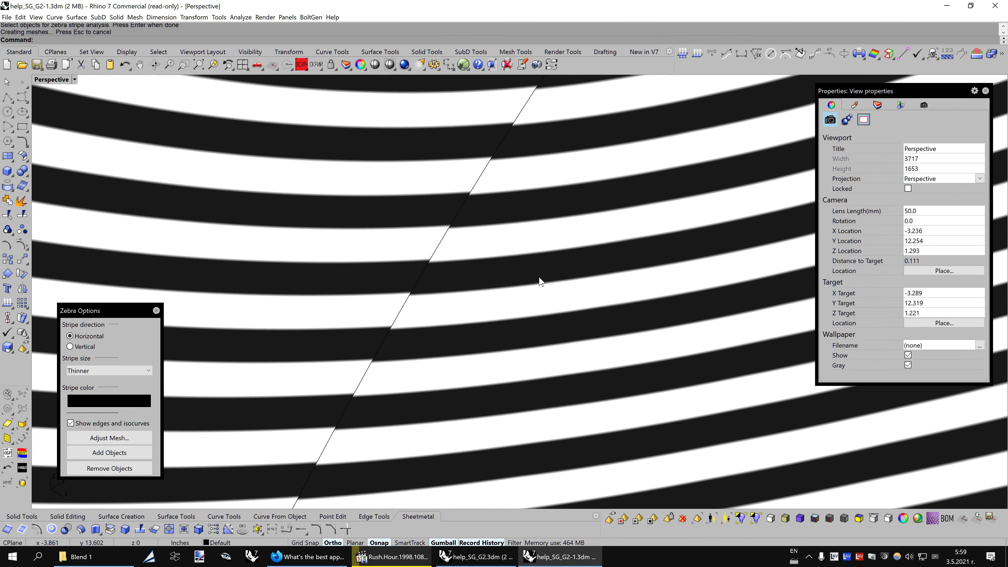
scroll(539, 277, "up", 2)
scroll(540, 277, "down", 3)
scroll(539, 277, "down", 3)
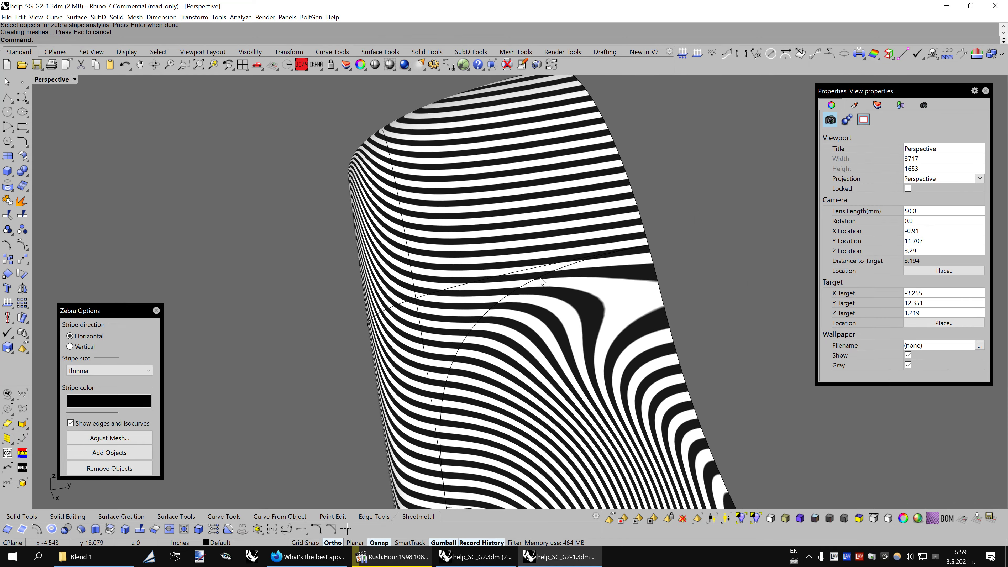
scroll(540, 278, "down", 1)
scroll(540, 277, "up", 2)
scroll(540, 277, "up", 2)
scroll(540, 277, "up", 1)
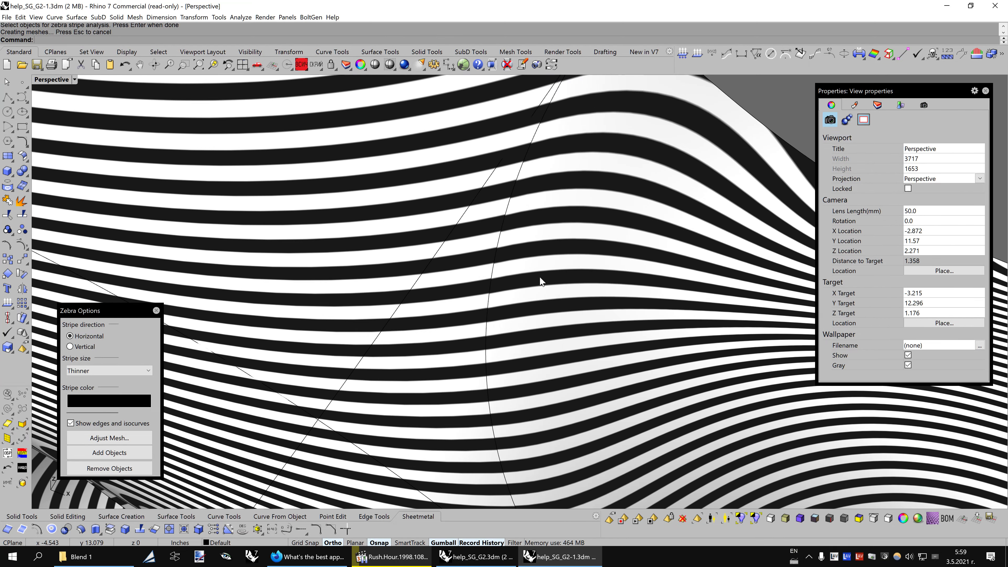
Set the zebra stripe direction to Vertical and re-inspect the stripes at the neck
left_click(76, 348)
scroll(574, 268, "down", 3)
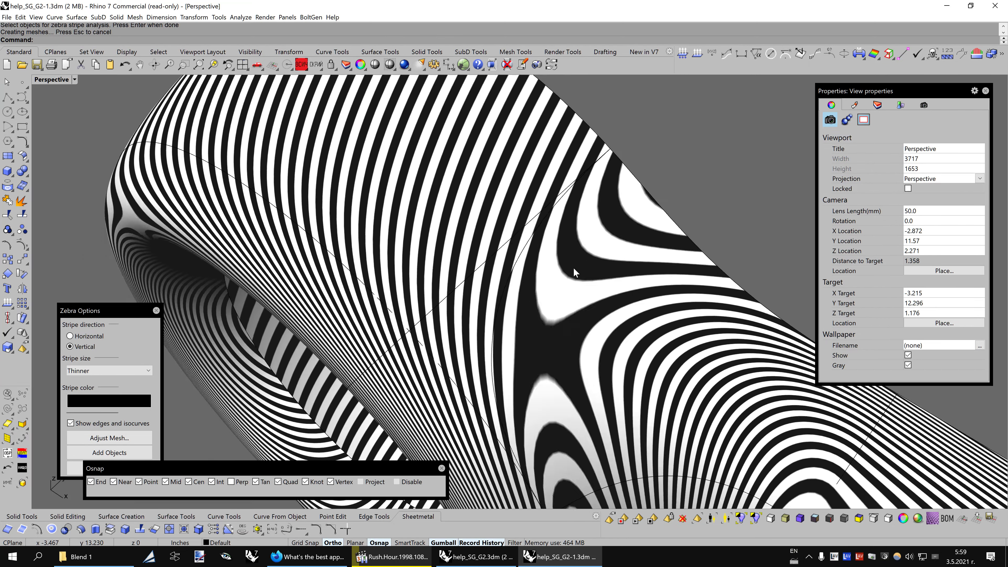
scroll(656, 268, "up", 1)
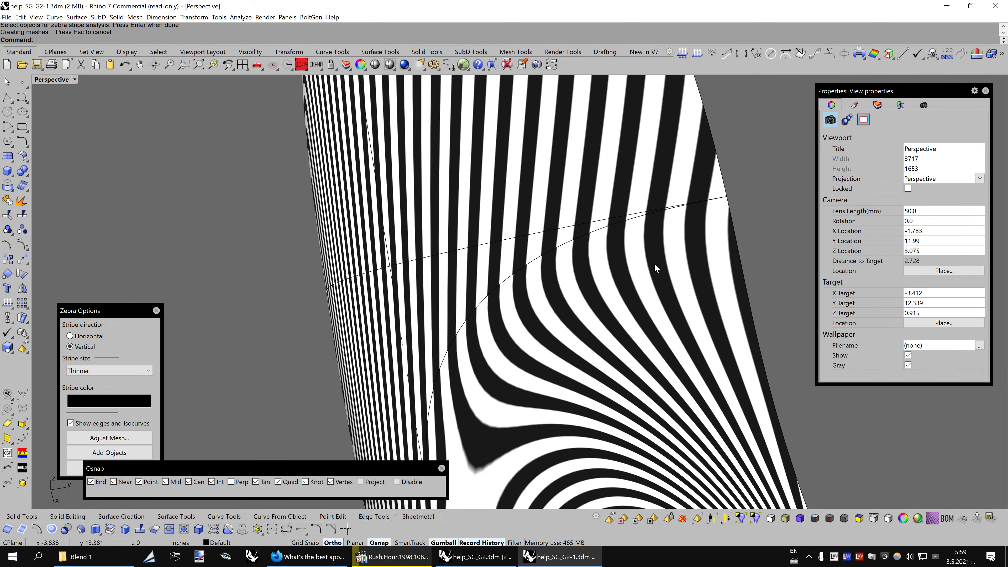
scroll(655, 268, "up", 1)
scroll(655, 268, "down", 2)
scroll(655, 268, "down", 1)
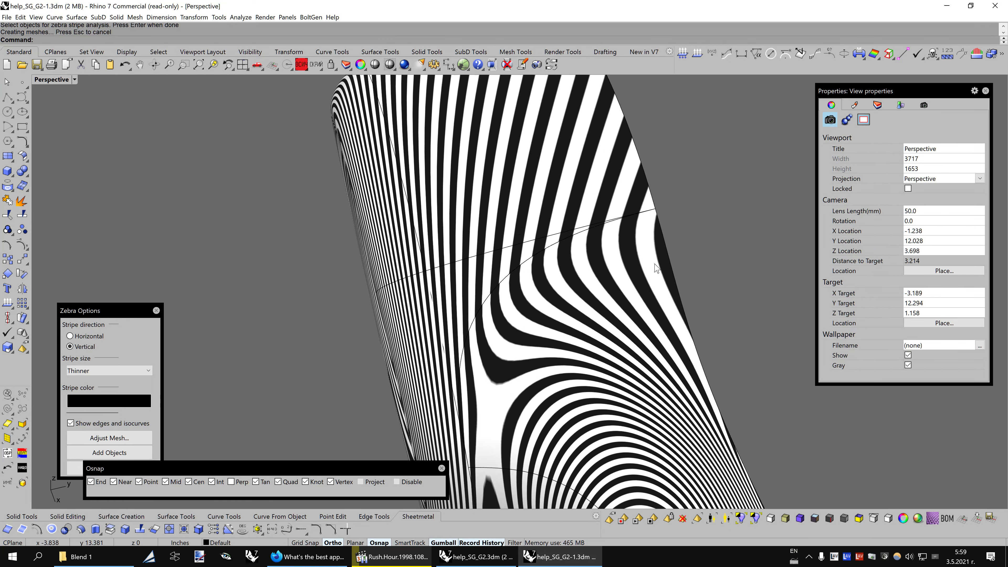
scroll(656, 267, "down", 2)
scroll(655, 268, "down", 2)
scroll(655, 267, "down", 2)
scroll(656, 268, "down", 1)
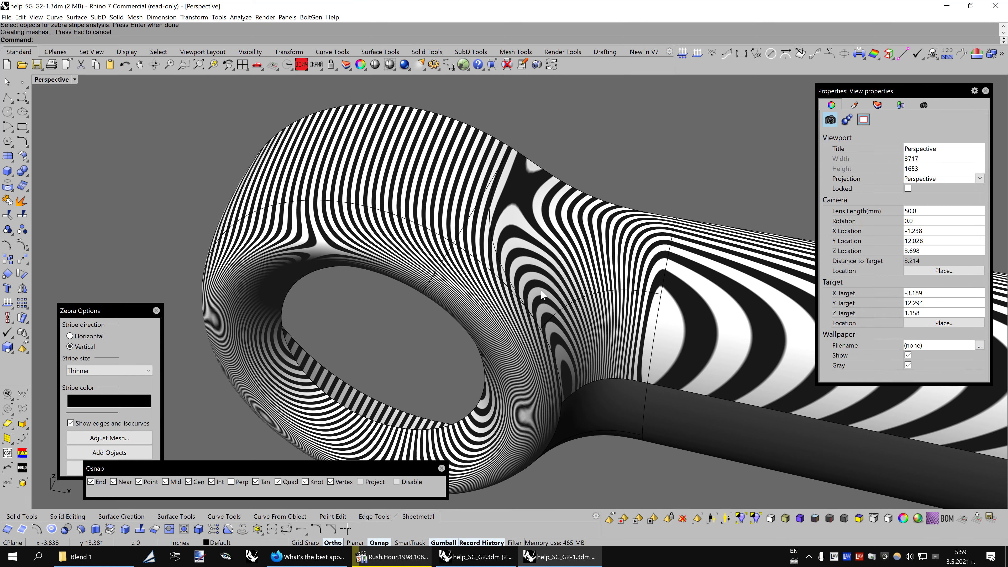
key("Page_Up")
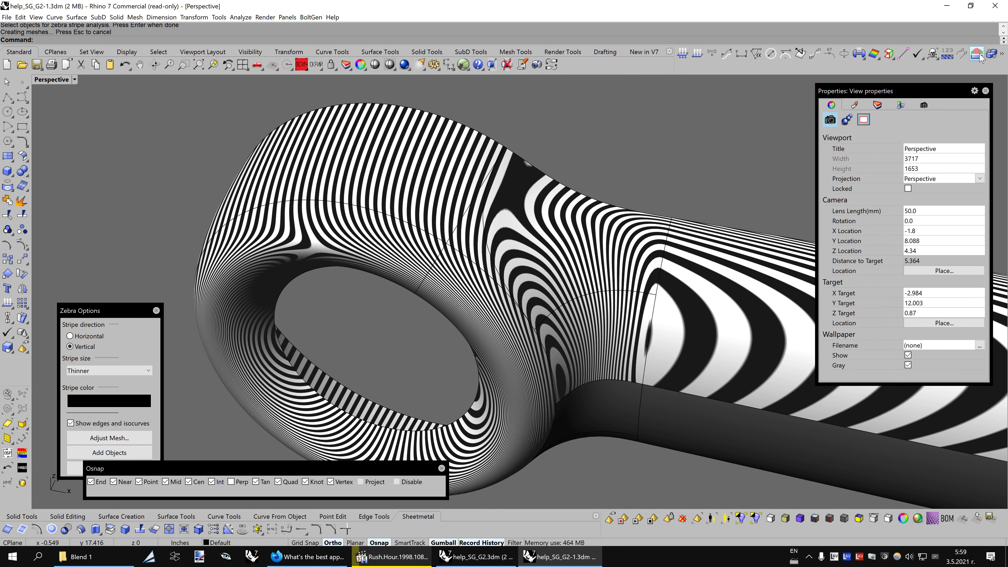
Run Edge Continuity on the neck blend edge pair and orbit in close to it
left_click(979, 56)
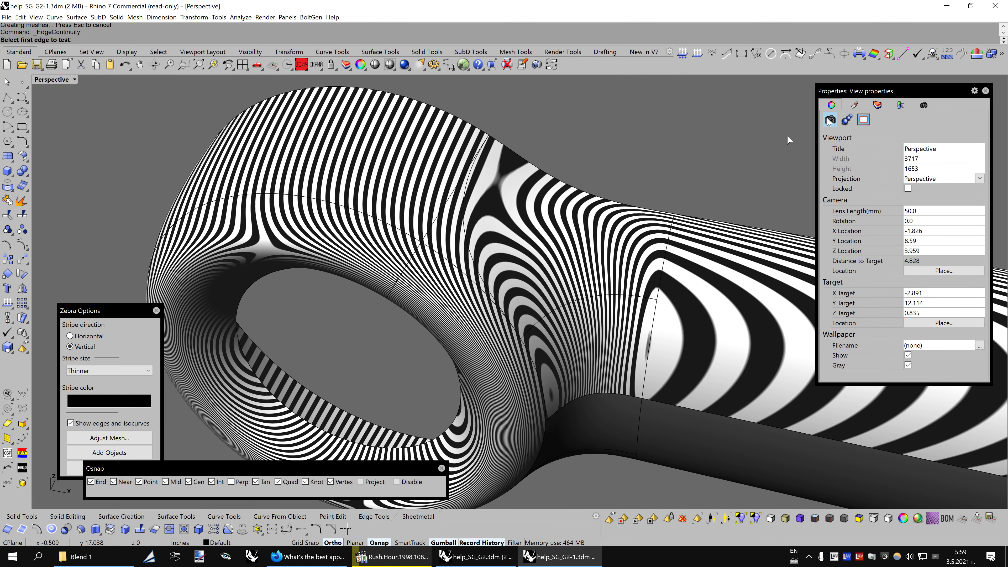
left_click(465, 239)
left_click(483, 265)
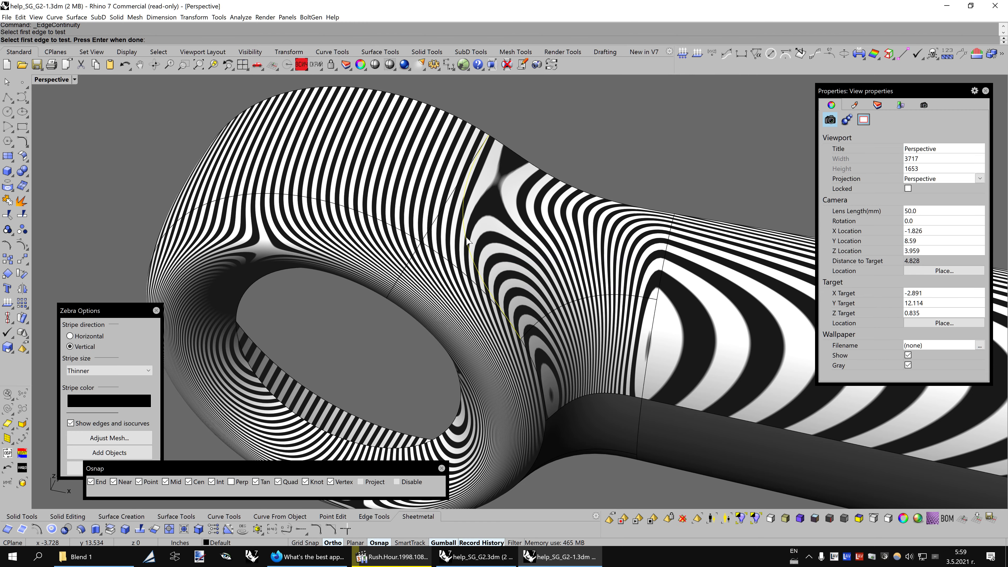
key("Return")
scroll(539, 242, "up", 3)
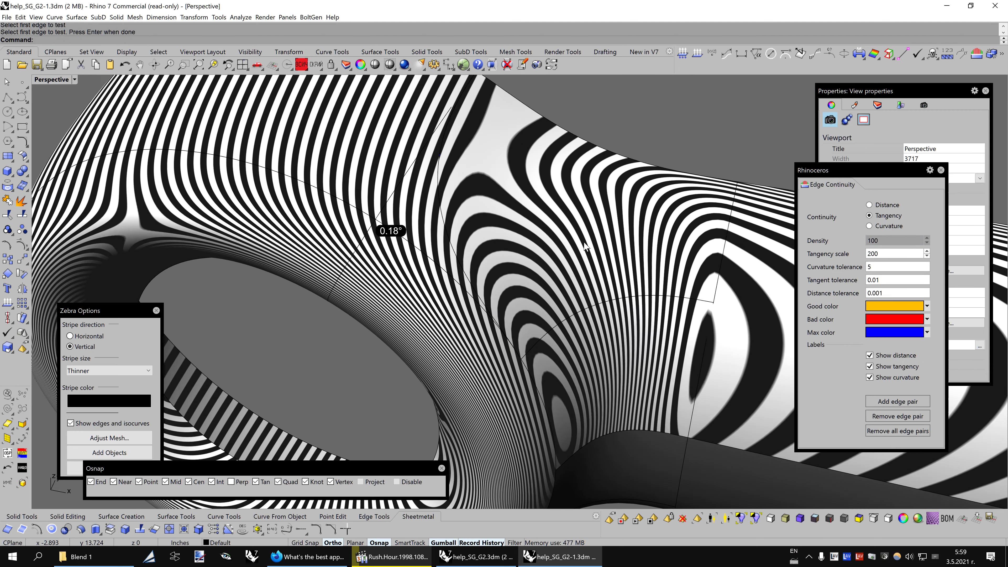
right_click_drag(539, 242, 612, 236)
key("Page_Down")
key("Page_Down")
key("Page_Down")
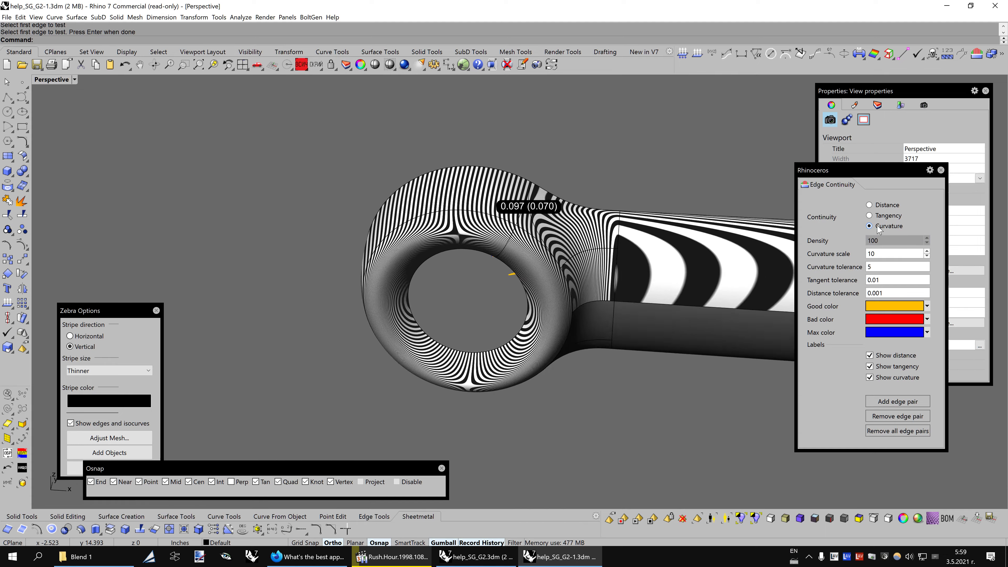
key("Down")
key("Down")
key("Down")
Set continuity to Tangency and turn off the zebra stripes
key("Down")
key("Down")
key("Down")
key("Down")
key("Down")
key("Down")
left_click(870, 215)
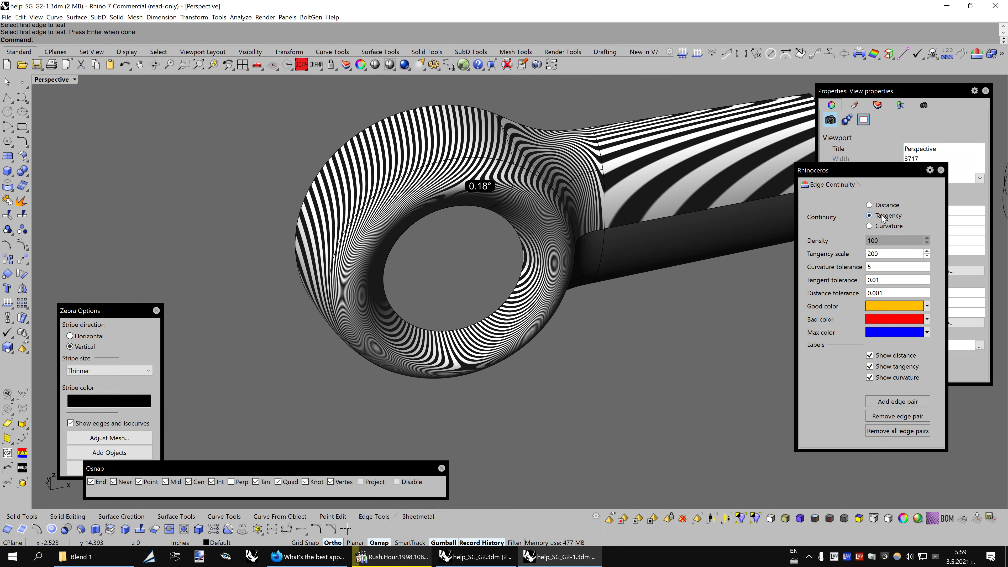
scroll(580, 216, "up", 3)
scroll(579, 216, "up", 2)
right_click_drag(580, 217, 238, 306)
left_click(156, 310)
key("Down")
key("Down")
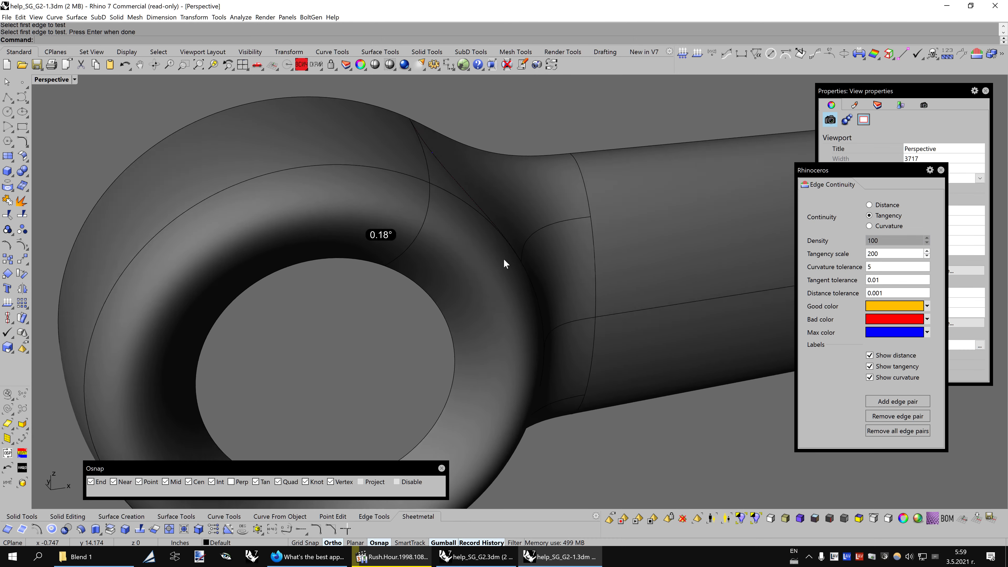
Switch to wireframe display and rotate the view toward the continuity plot
key("Down")
key("ctrl+alt+w")
key("Down")
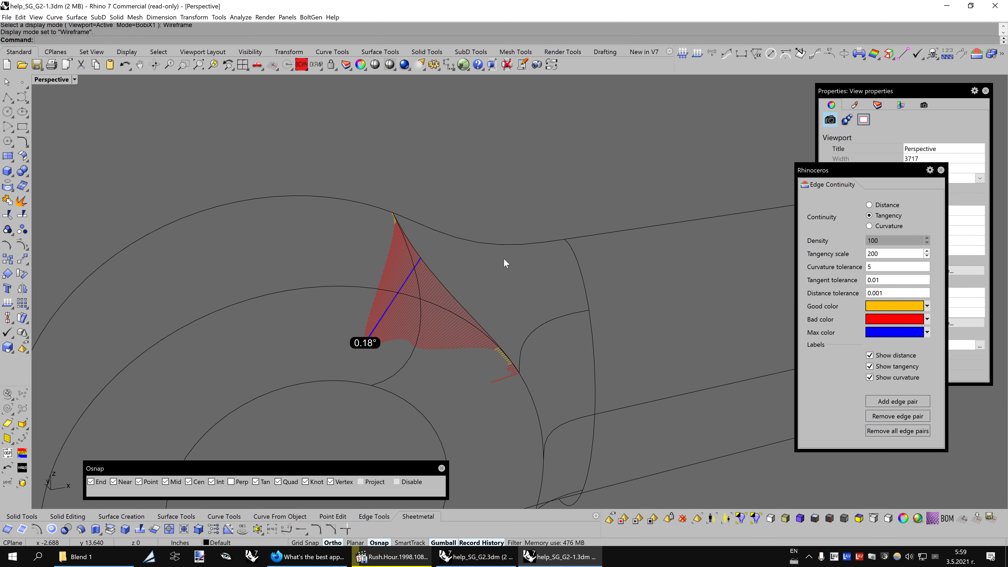
key("Down")
scroll(503, 258, "up", 2)
scroll(504, 258, "up", 2)
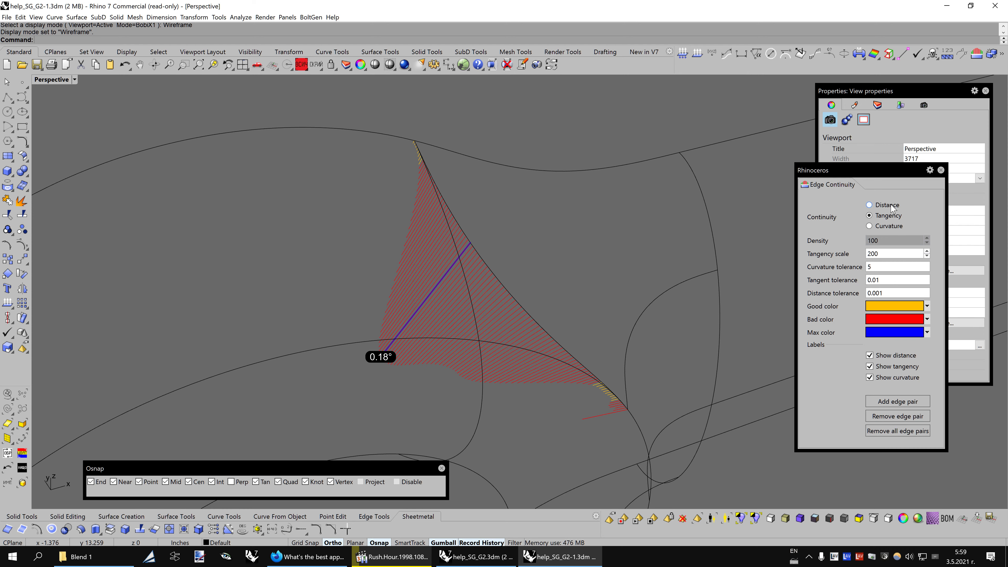
key("Down")
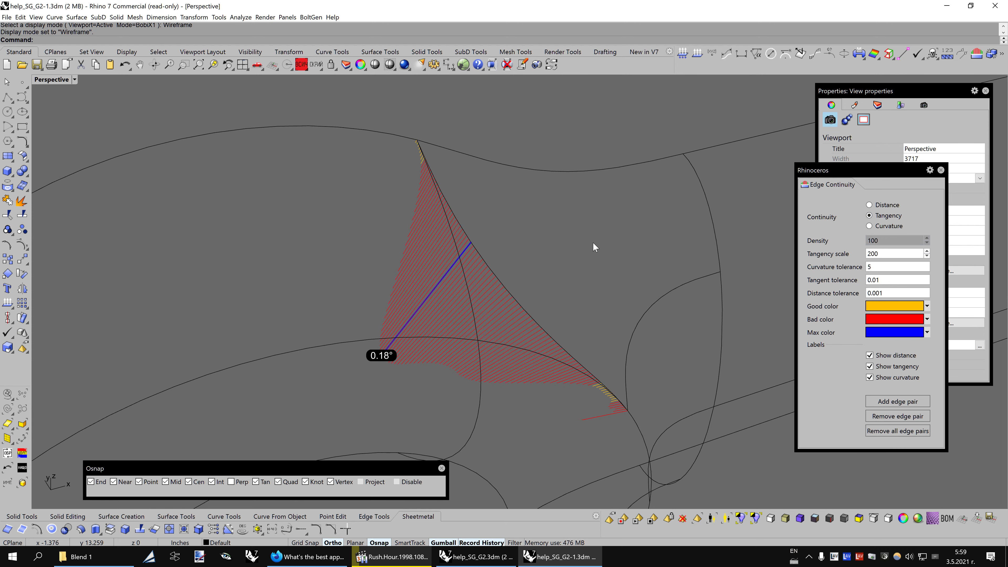
key("Down")
key("Down")
Compare Curvature with Tangency, then zoom in on the 0.18° tangency deviation label
left_click(878, 226)
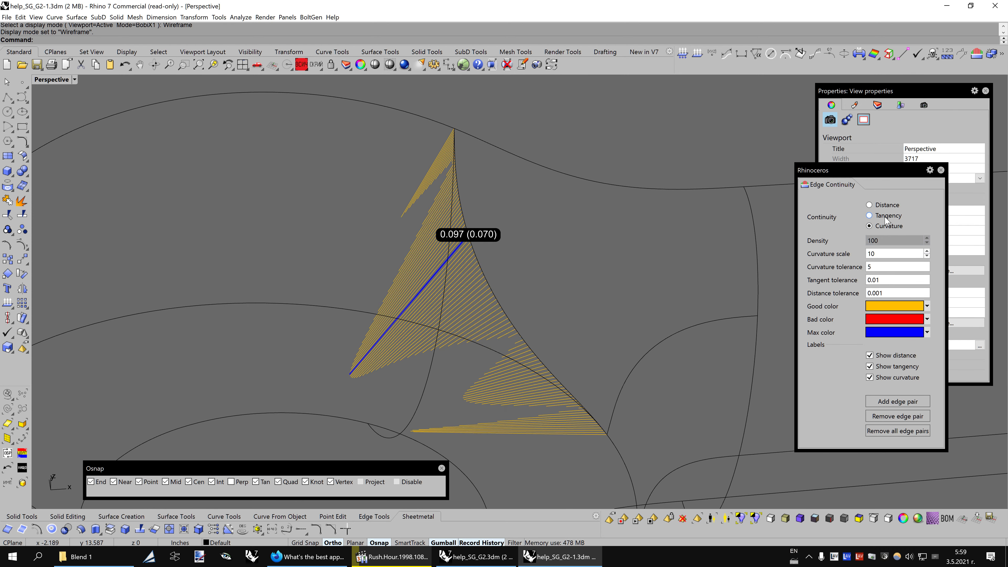
left_click(886, 220)
scroll(566, 259, "down", 1)
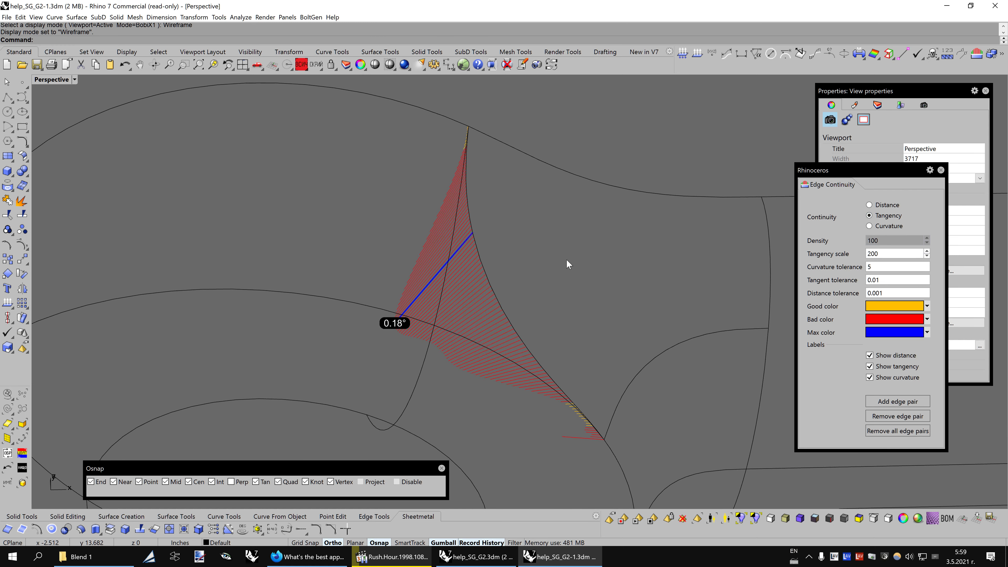
scroll(566, 259, "down", 4)
scroll(566, 260, "up", 4)
scroll(615, 235, "up", 4)
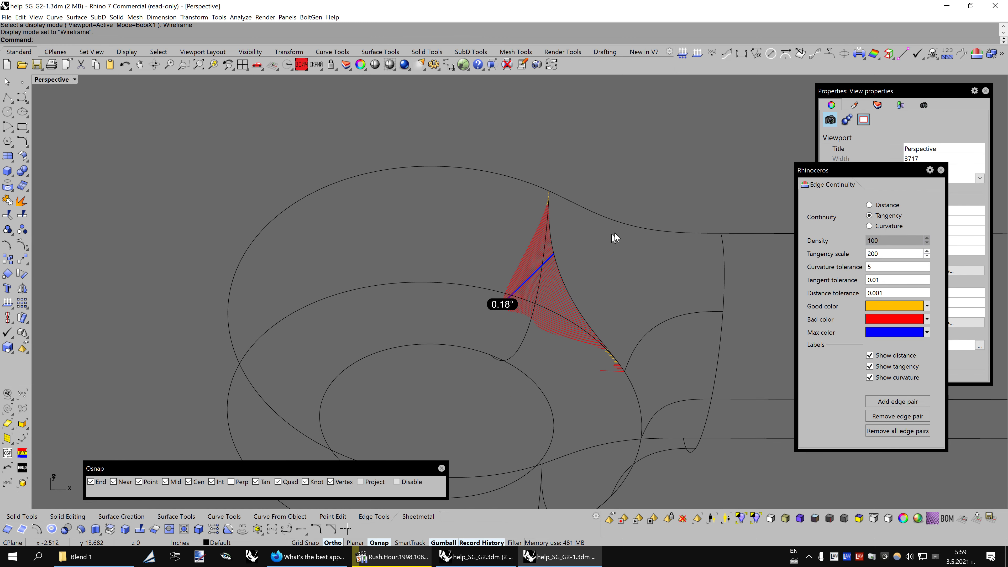
scroll(563, 204, "up", 1)
Turn on the transition surface's control points and apply zebra stripes to it
left_click(564, 209)
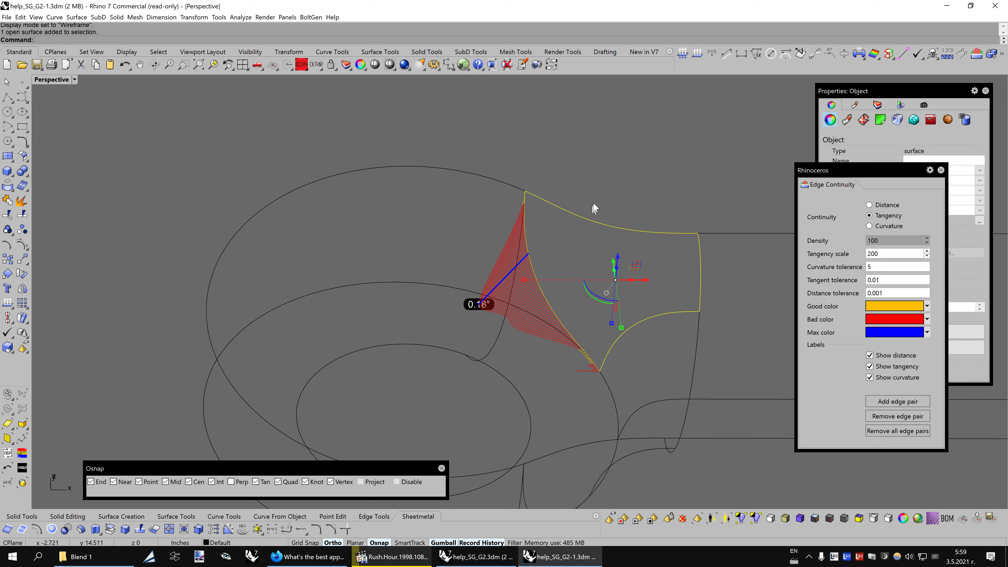
key("F10")
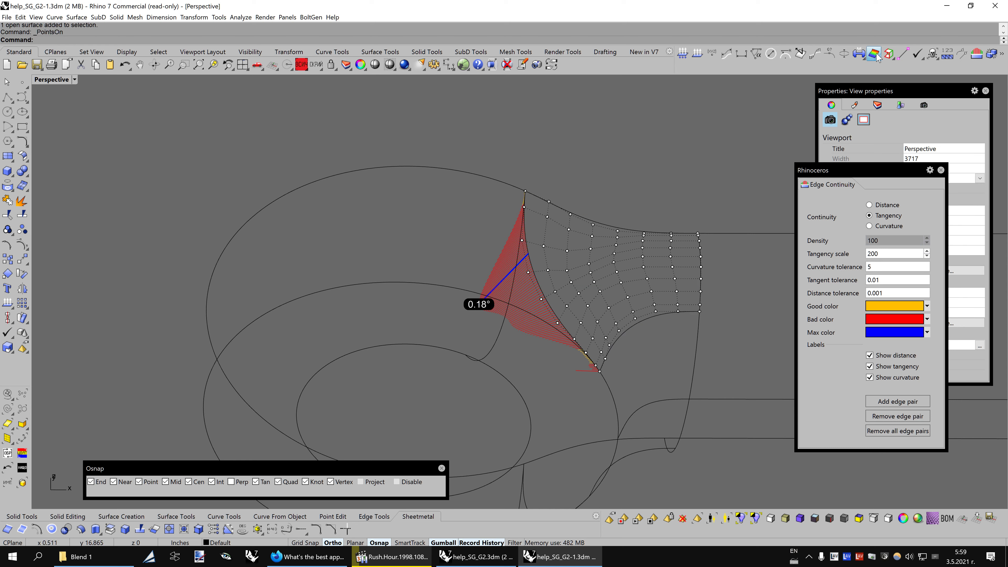
left_click(877, 55)
left_click(919, 76)
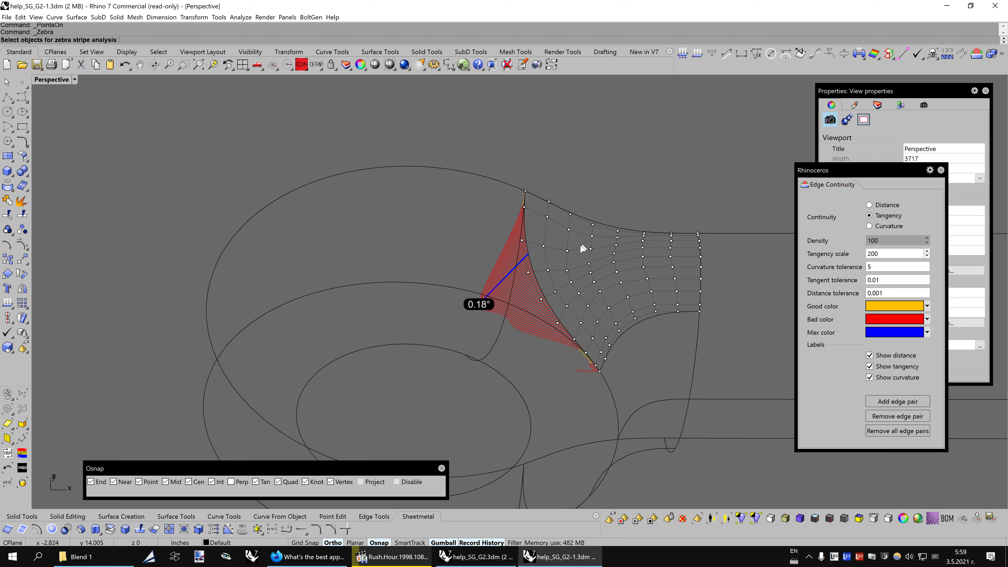
left_click(532, 285)
key("Return")
Switch the zebra stripe direction to Horizontal
scroll(531, 285, "up", 1)
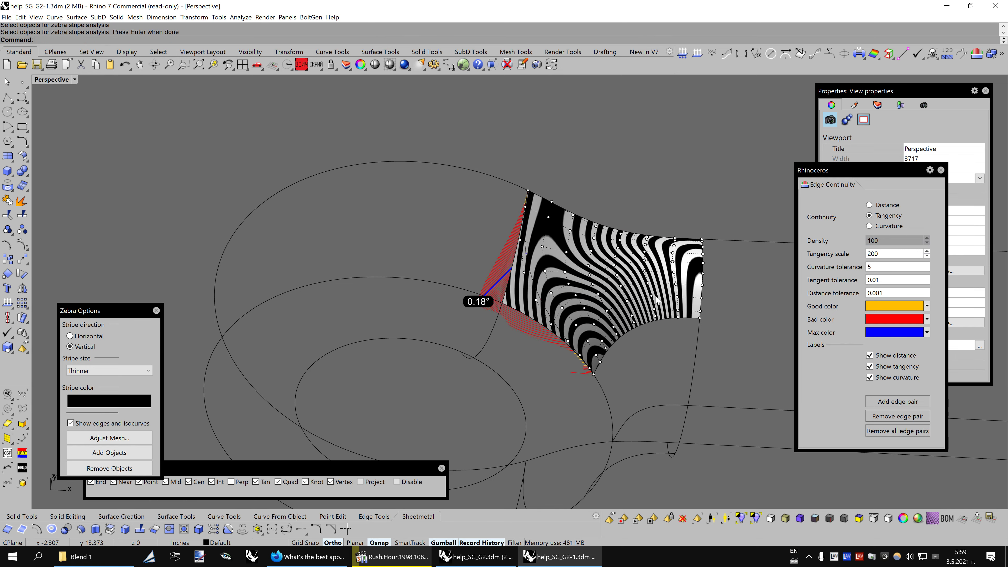
scroll(650, 293, "up", 3)
scroll(649, 290, "up", 2)
scroll(648, 286, "up", 2)
scroll(649, 287, "up", 1)
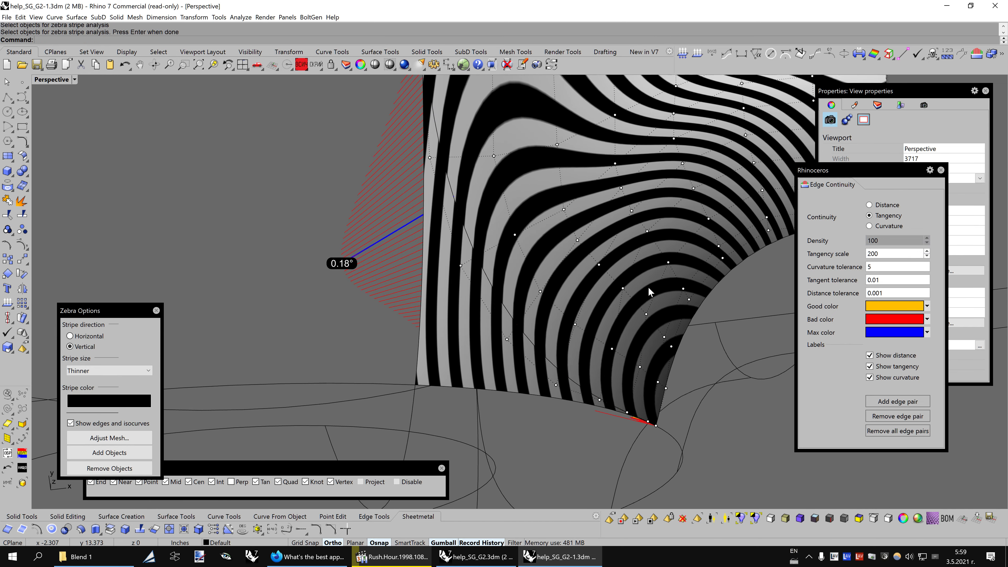
left_click(91, 338)
Orbit to the top edge, launch Move UVN and move its panel aside
key("Down")
key("Down")
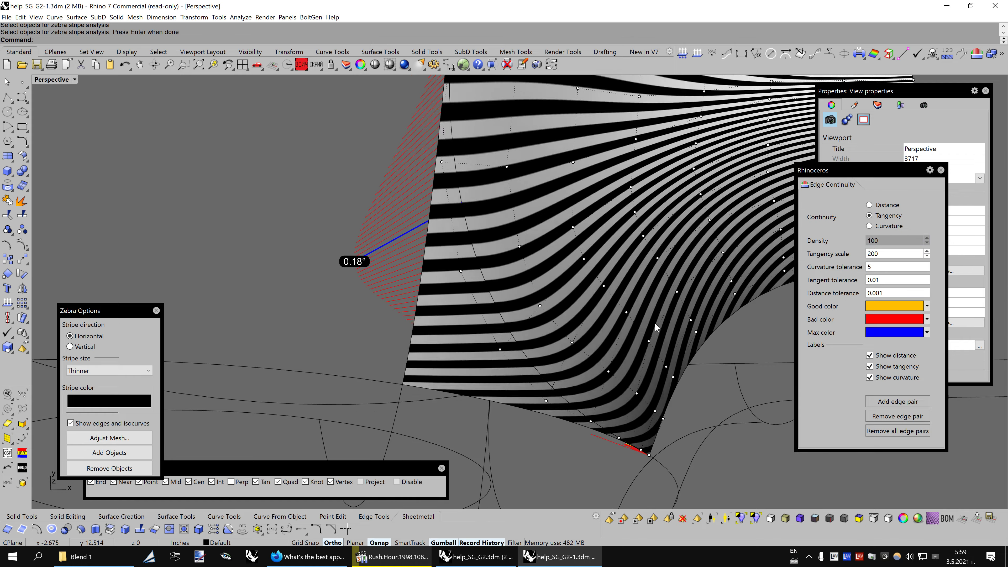
key("Down")
key("Down")
key("Down")
key("Down")
key("Down")
key("Down")
key("Down")
key("Down")
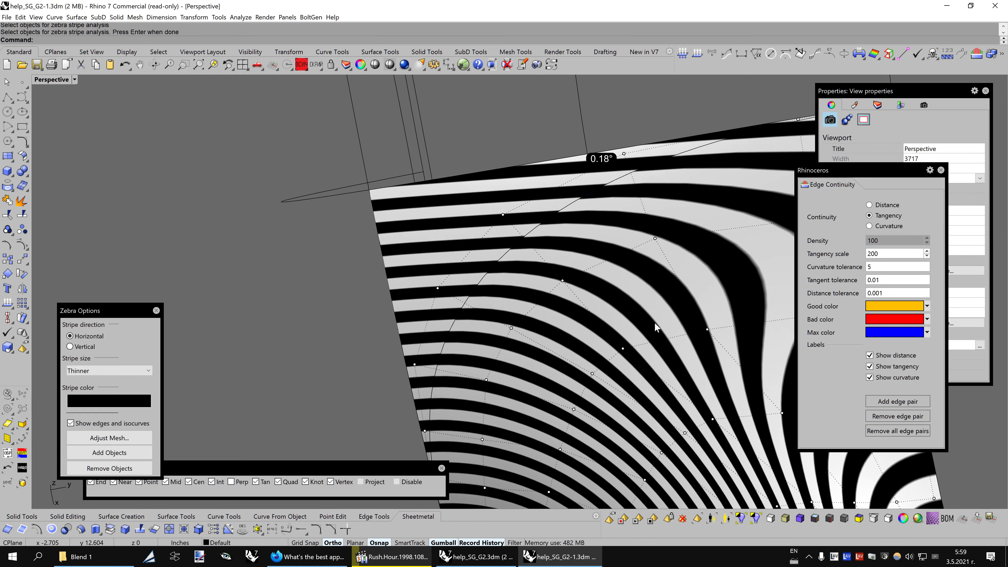
key("Down")
key("Down")
key("Down")
key("Down")
key("Down")
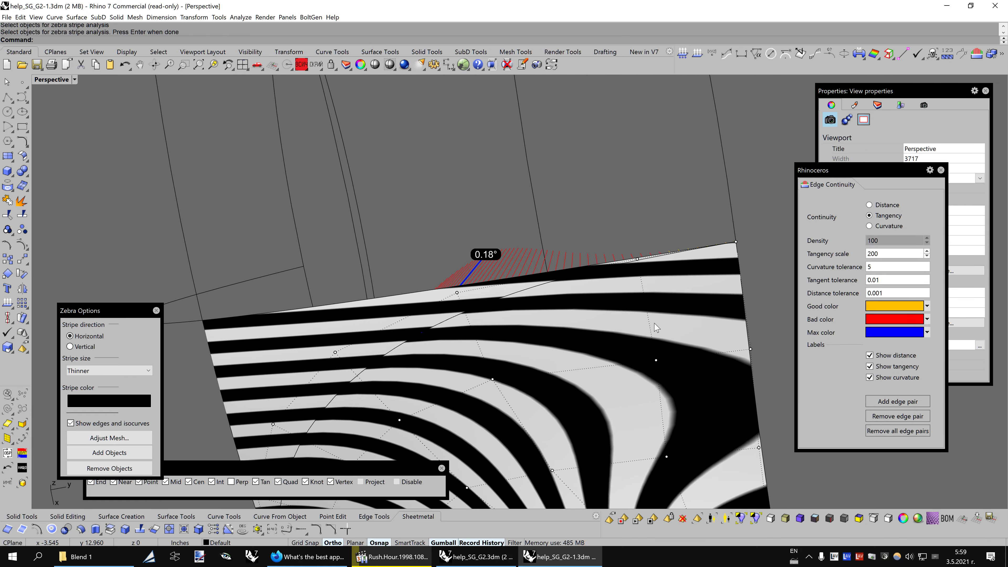
key("Down")
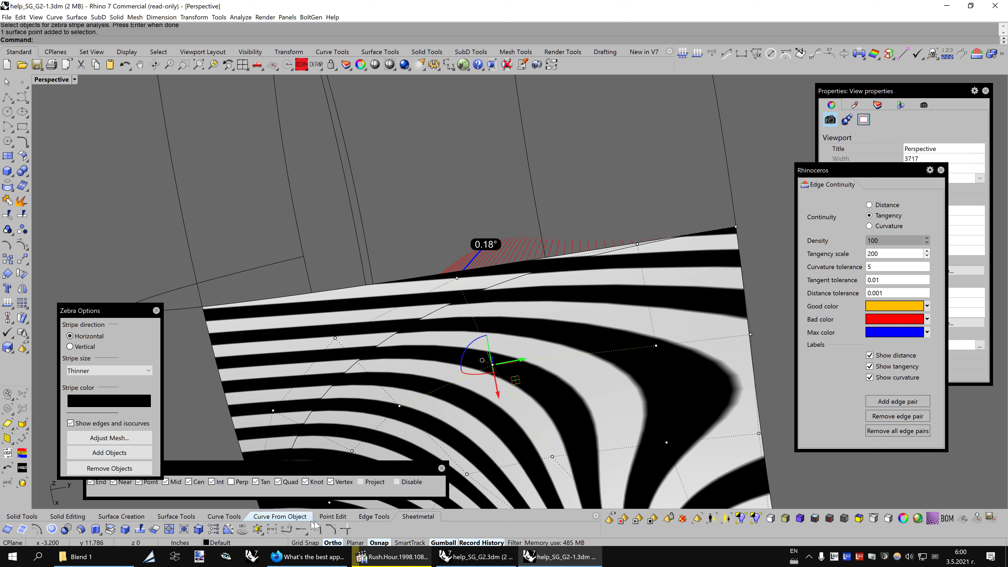
left_click(344, 519)
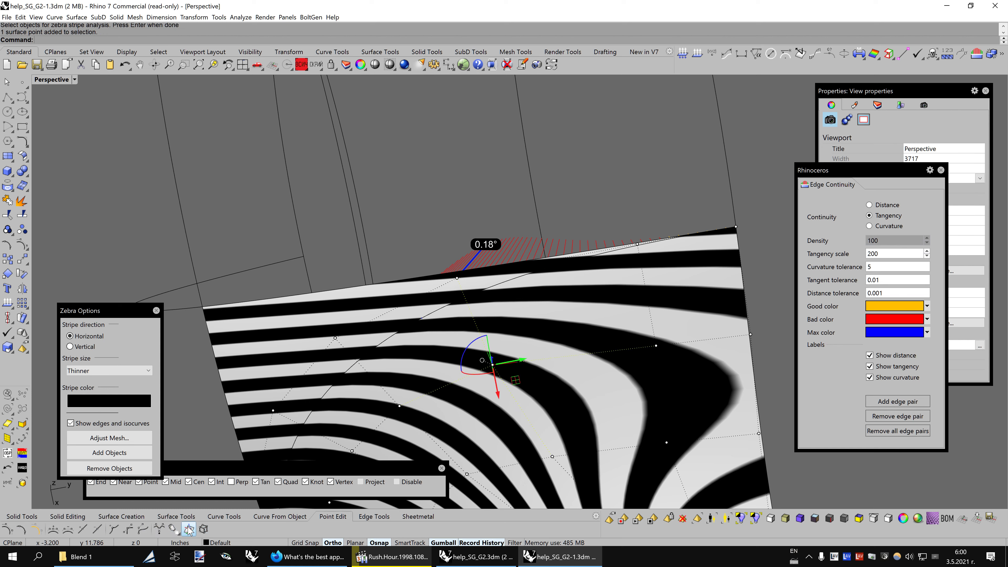
mouse_move(905, 284)
left_mouse_down()
mouse_move(677, 112)
mouse_move(732, 105)
left_mouse_up()
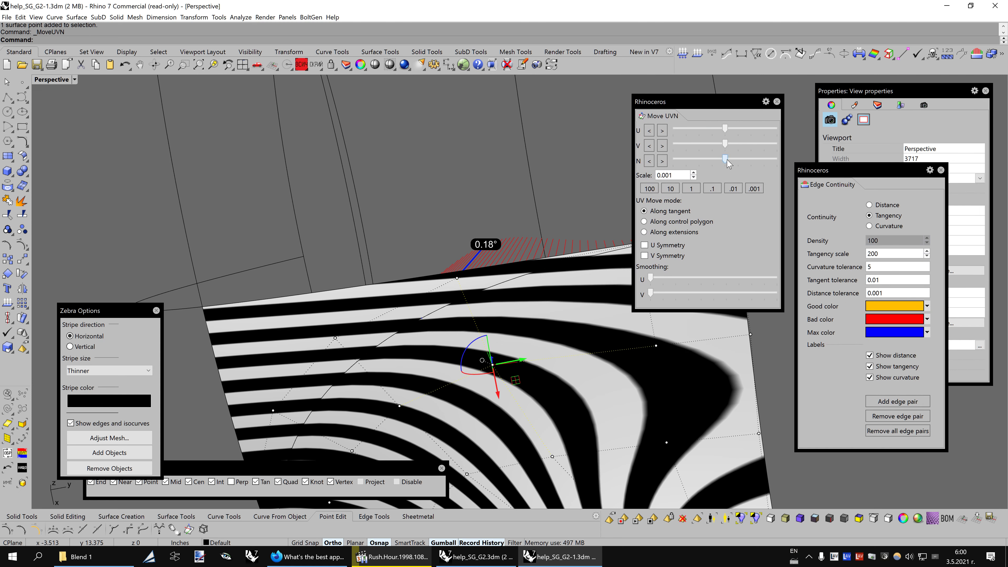
Nudge two control points along the normal with the Move UVN N slider, cutting deviation to 0.06°
left_click_drag(734, 162, 720, 186)
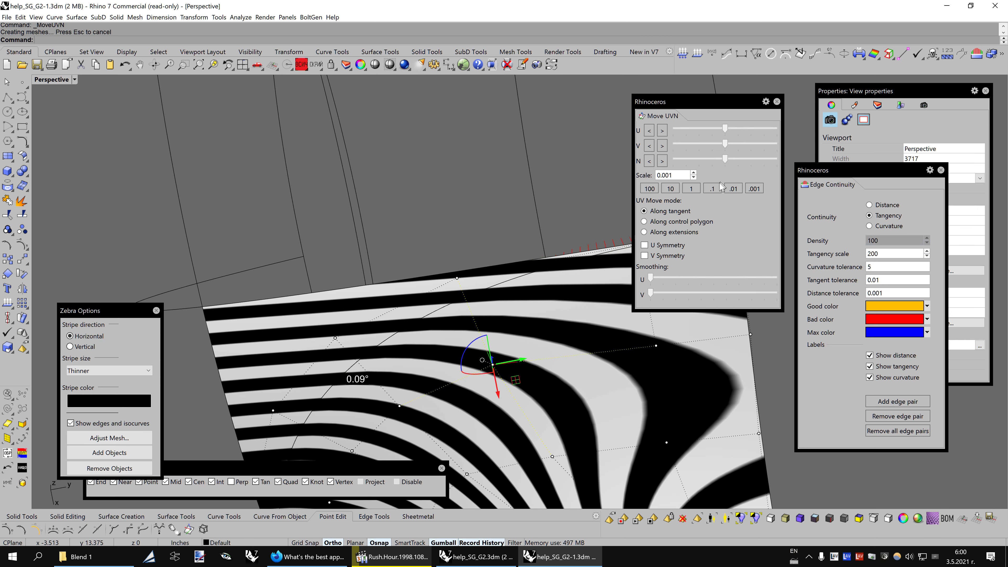
right_click_drag(576, 271, 405, 328)
left_click(406, 314)
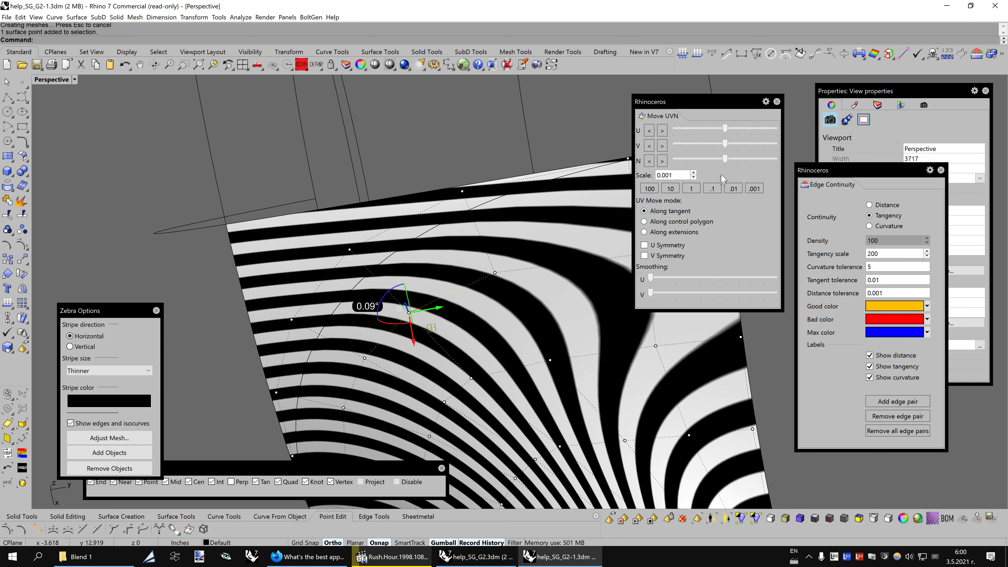
left_click_drag(725, 163, 754, 163)
mouse_move(492, 240)
right_mouse_down()
mouse_move(507, 278)
mouse_move(220, 374)
right_mouse_up()
left_click(513, 293)
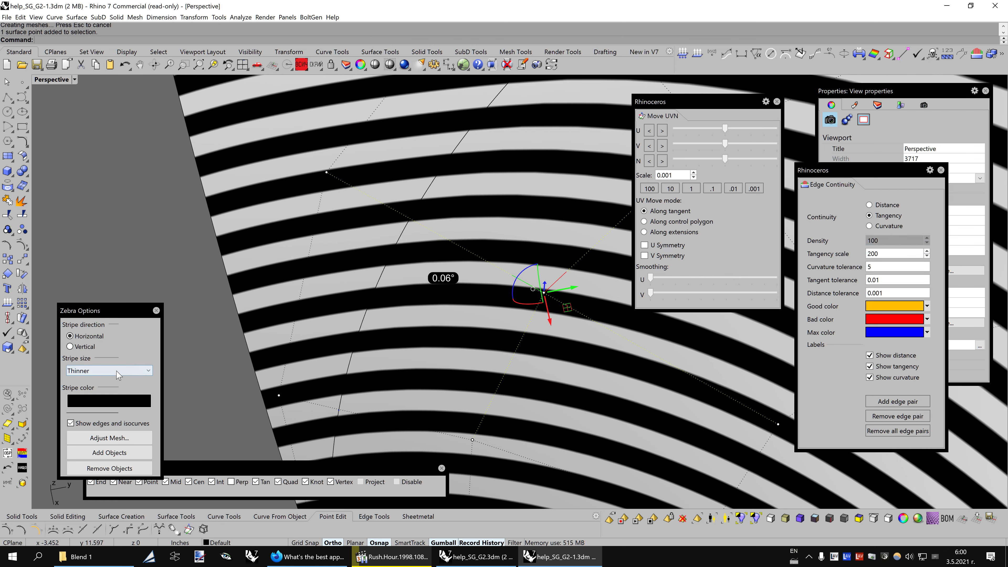
left_click(117, 374)
Make the zebra stripes Thinnest and nudge two more control points along their normals
left_click(87, 431)
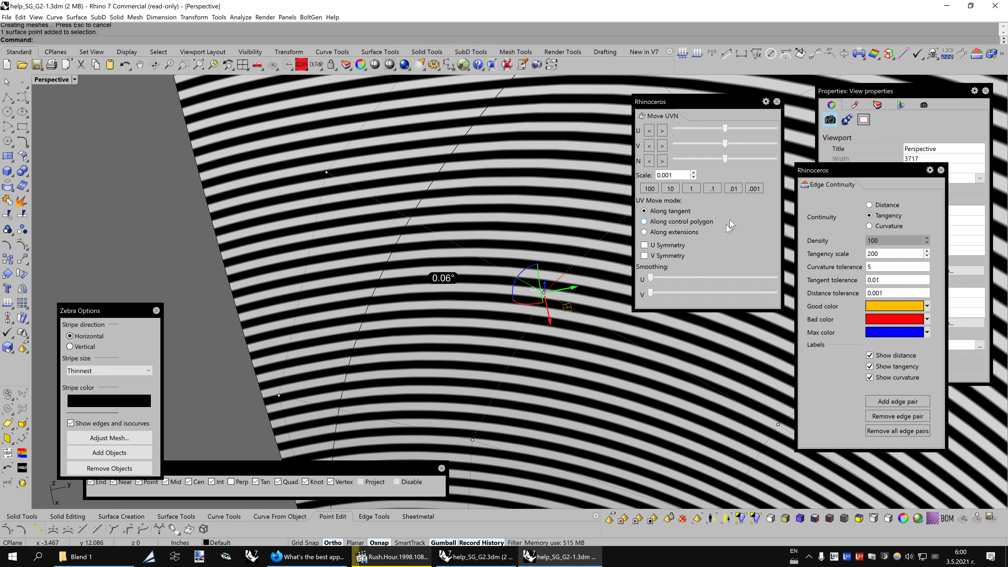
left_click_drag(725, 159, 746, 165)
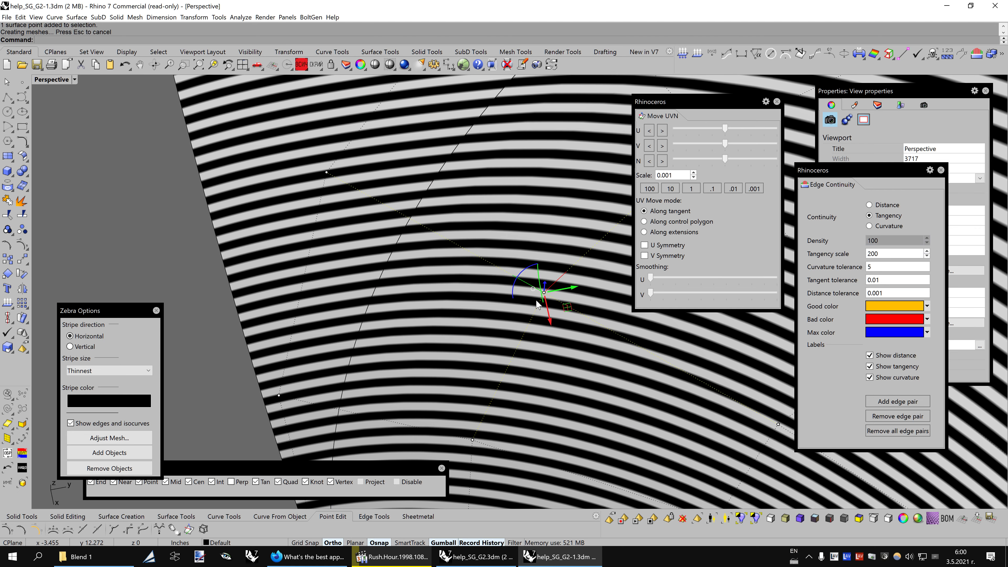
scroll(537, 305, "down", 2)
scroll(556, 307, "down", 2)
scroll(579, 312, "down", 1)
scroll(601, 316, "down", 2)
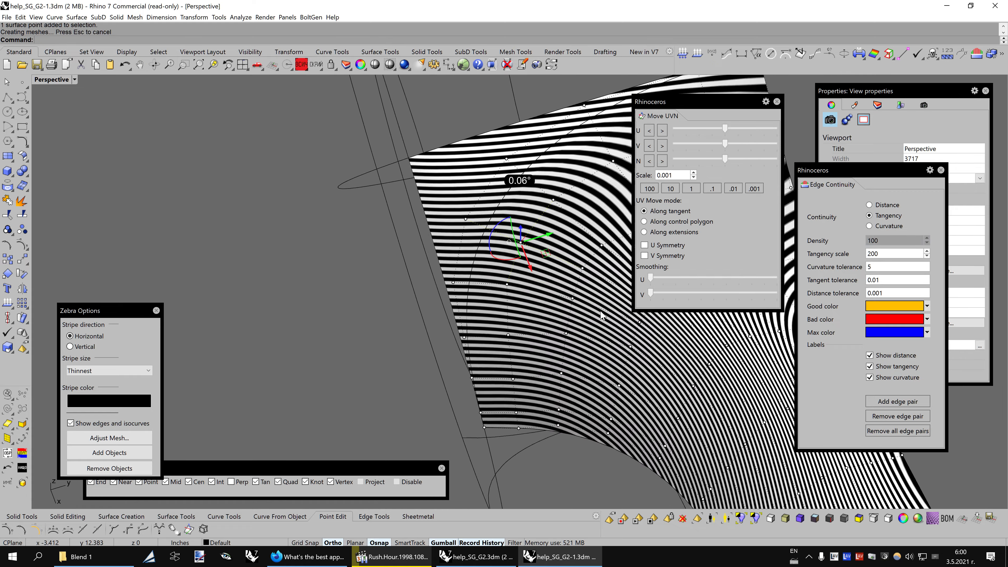
key("Left")
key("Left")
key("Left")
key("Left")
key("Left")
key("Left")
key("Left")
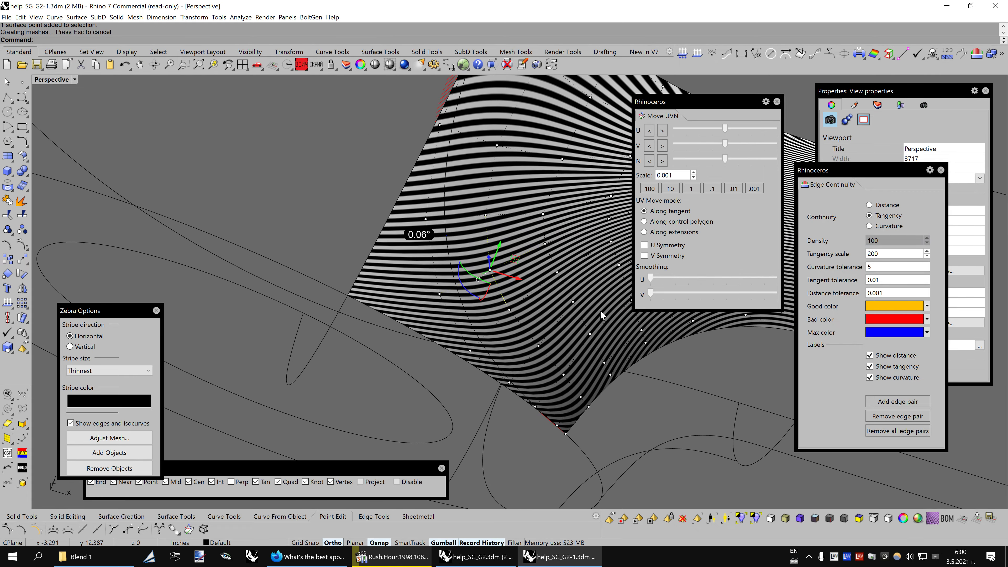
scroll(600, 311, "up", 2)
scroll(600, 311, "up", 2)
scroll(600, 310, "up", 2)
scroll(547, 239, "up", 2)
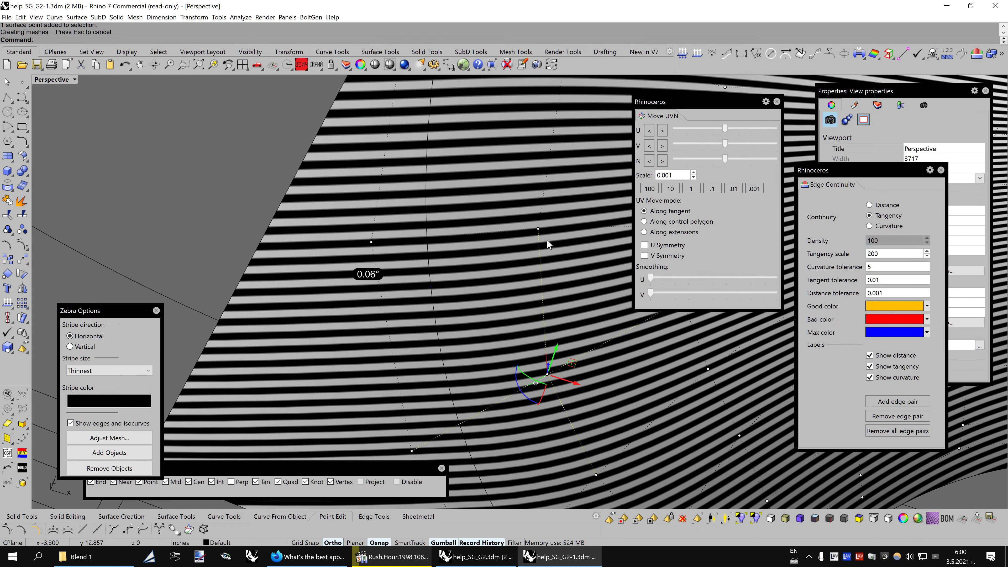
left_click(538, 230)
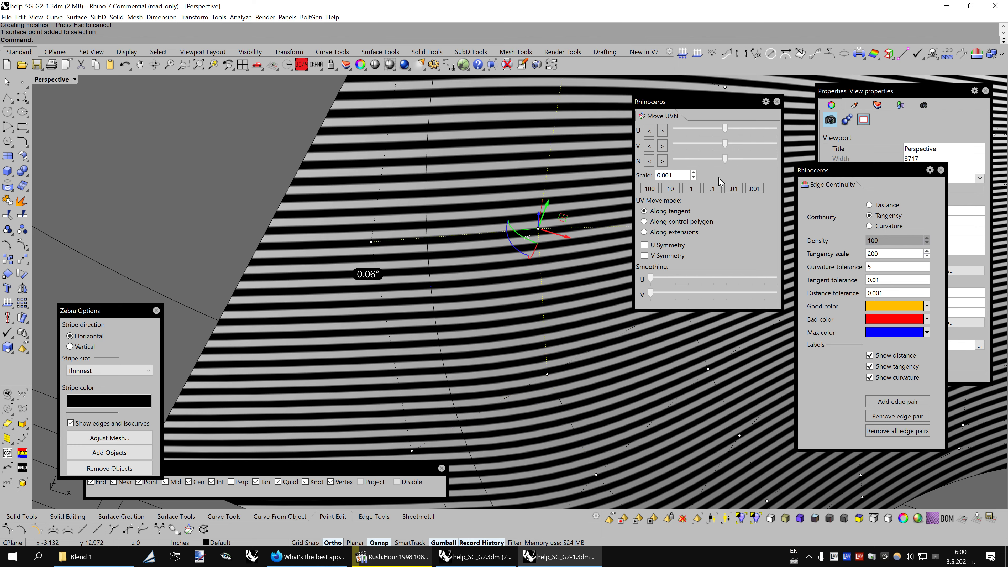
left_click_drag(724, 160, 718, 161)
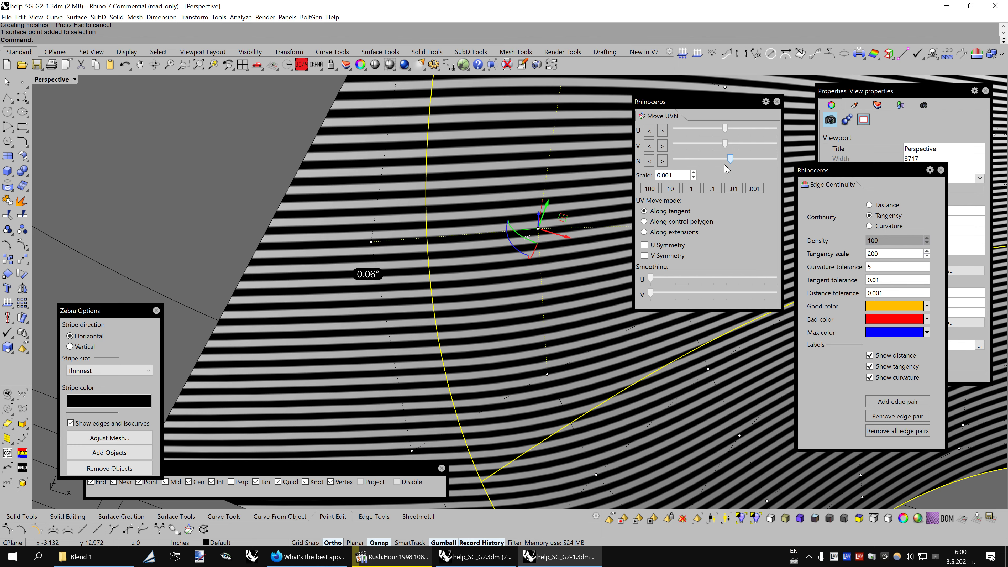
Inspect the 0.05° deviation, select a top-edge control point and set the stripes to Vertical
scroll(514, 311, "down", 5)
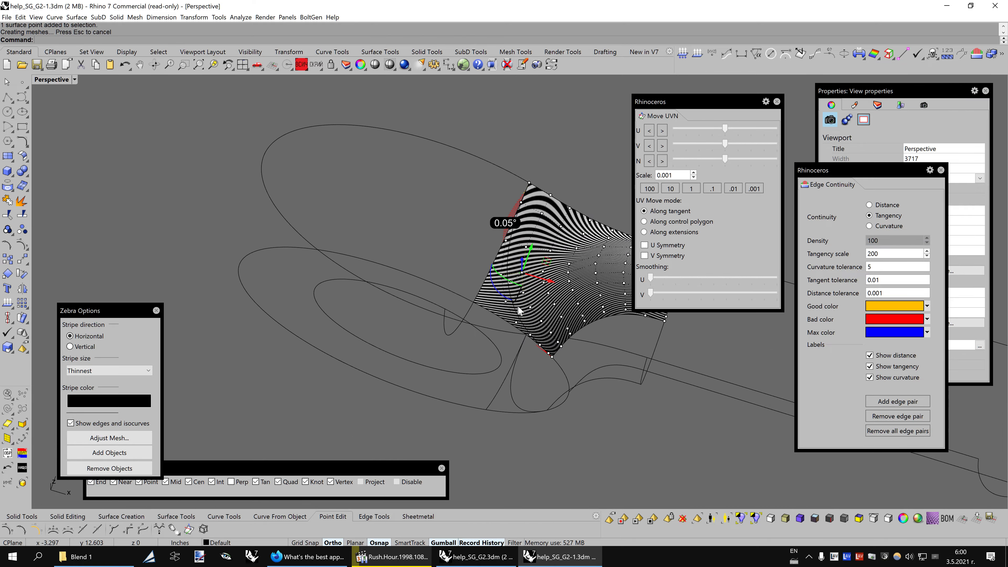
scroll(601, 304, "up", 2)
scroll(602, 304, "up", 2)
scroll(602, 304, "up", 2)
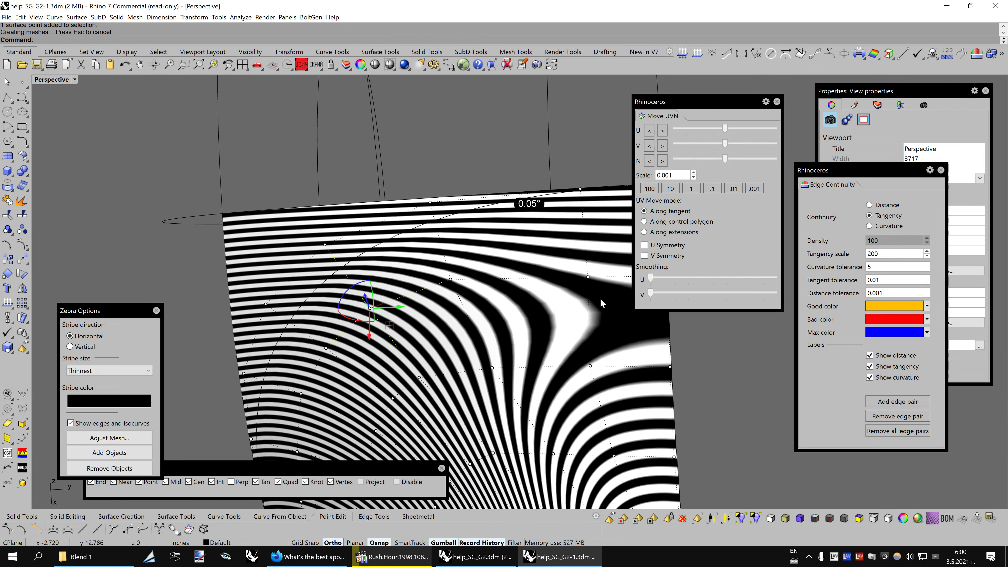
scroll(602, 304, "up", 2)
scroll(603, 303, "up", 2)
scroll(601, 303, "up", 1)
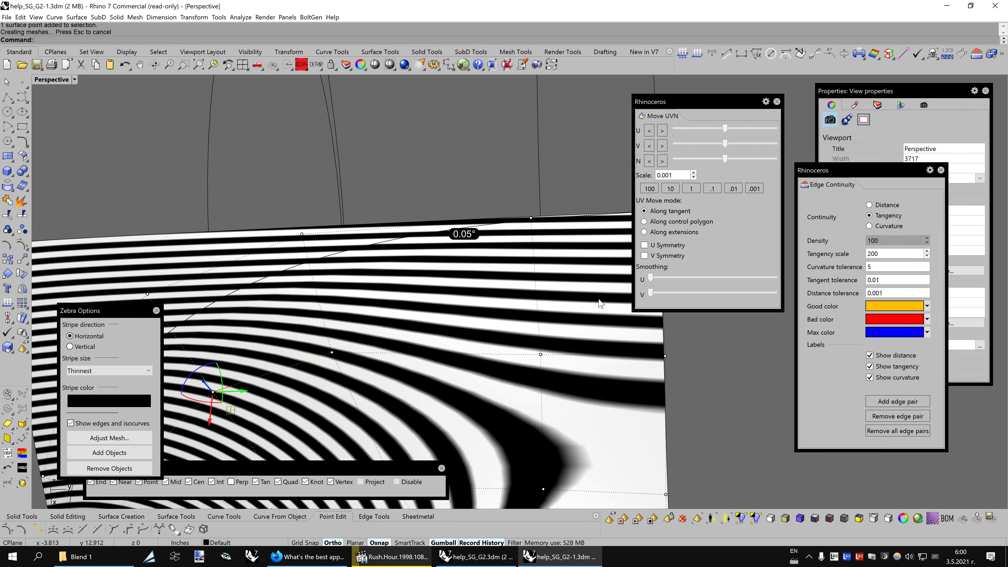
scroll(601, 304, "up", 2)
scroll(597, 301, "down", 1)
scroll(593, 298, "down", 1)
scroll(586, 291, "down", 1)
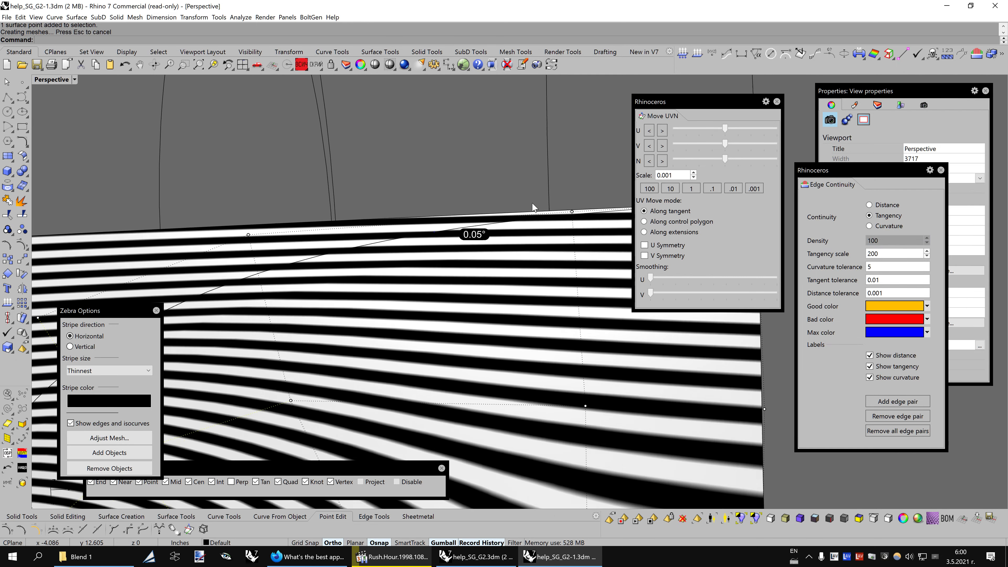
scroll(580, 286, "down", 1)
left_click(540, 394)
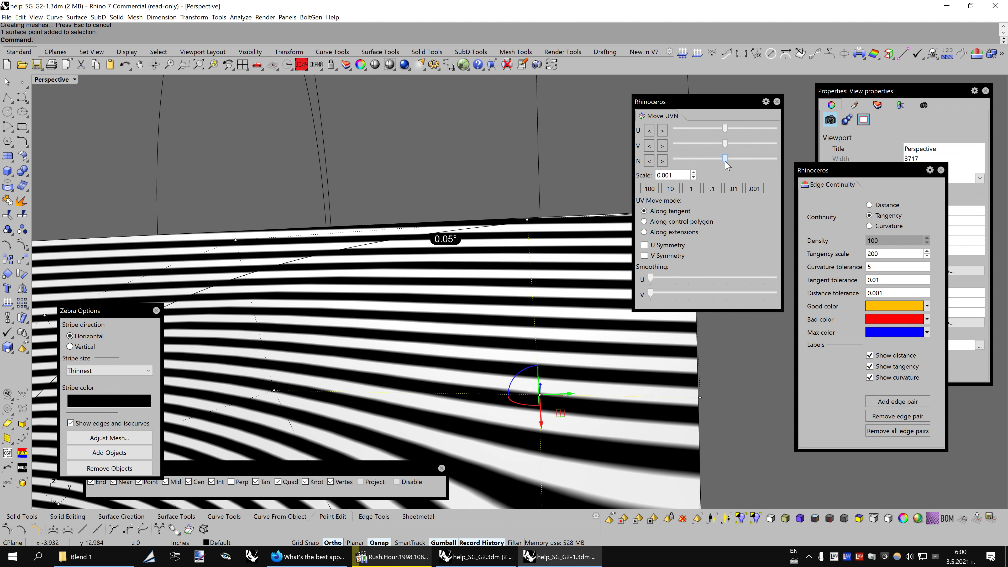
left_click(71, 346)
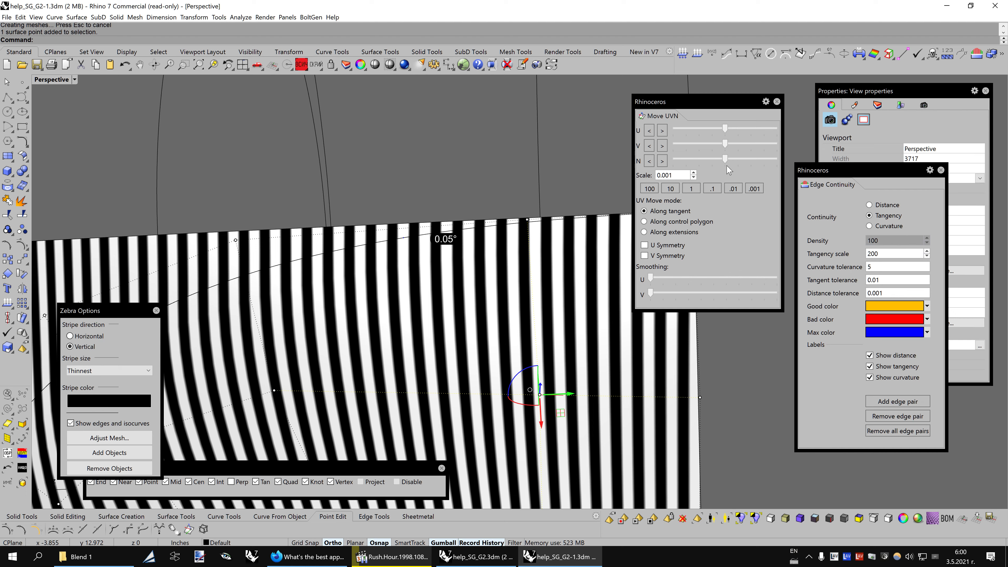
Nudge the control point slightly along its normal and move the Move UVN panel aside
mouse_move(725, 159)
left_mouse_down()
mouse_move(734, 175)
mouse_move(712, 175)
left_mouse_up()
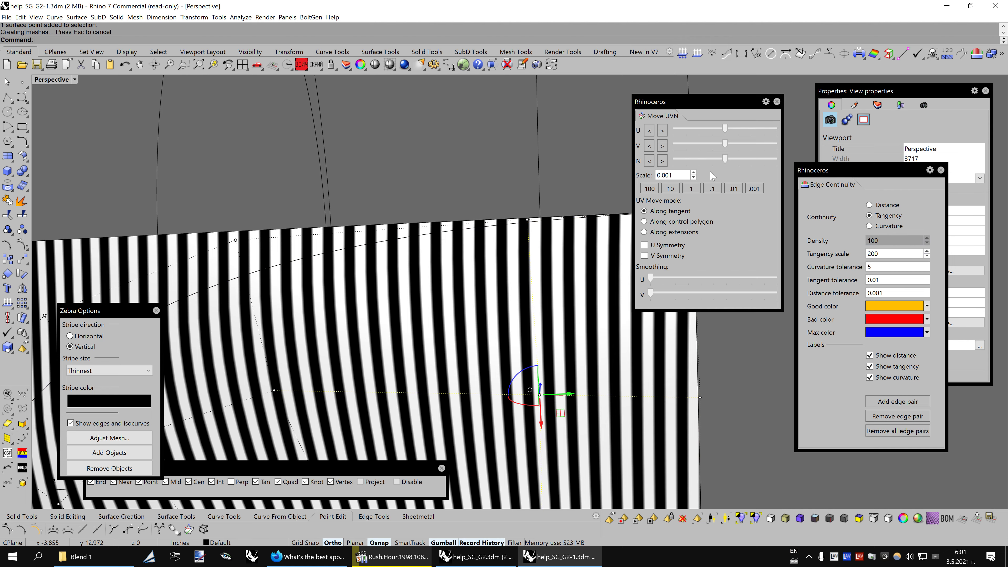
mouse_move(710, 103)
left_mouse_down()
mouse_move(428, 80)
mouse_move(818, 104)
mouse_move(811, 126)
left_mouse_up()
scroll(686, 183, "down", 3)
scroll(687, 183, "down", 3)
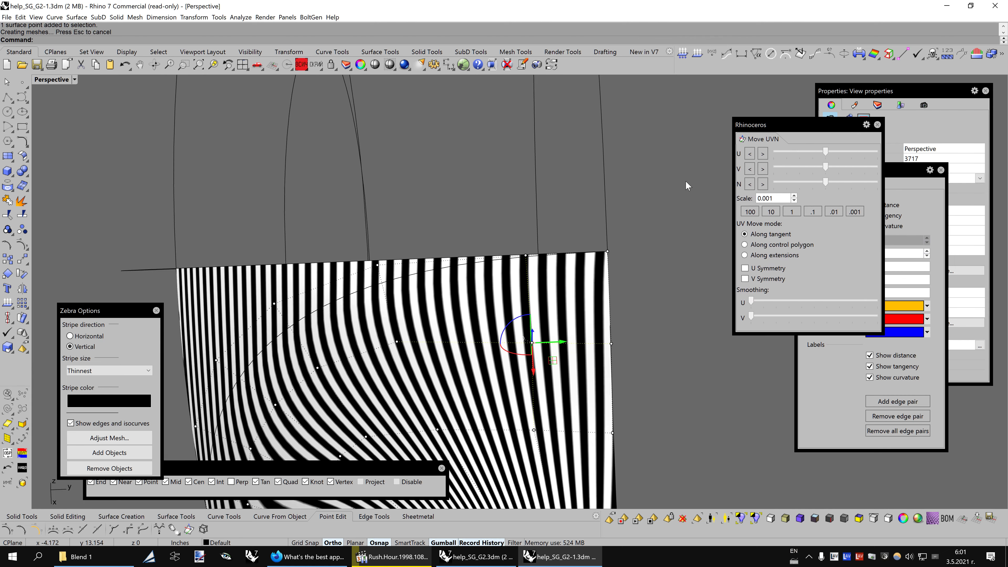
scroll(687, 183, "down", 3)
scroll(686, 183, "down", 3)
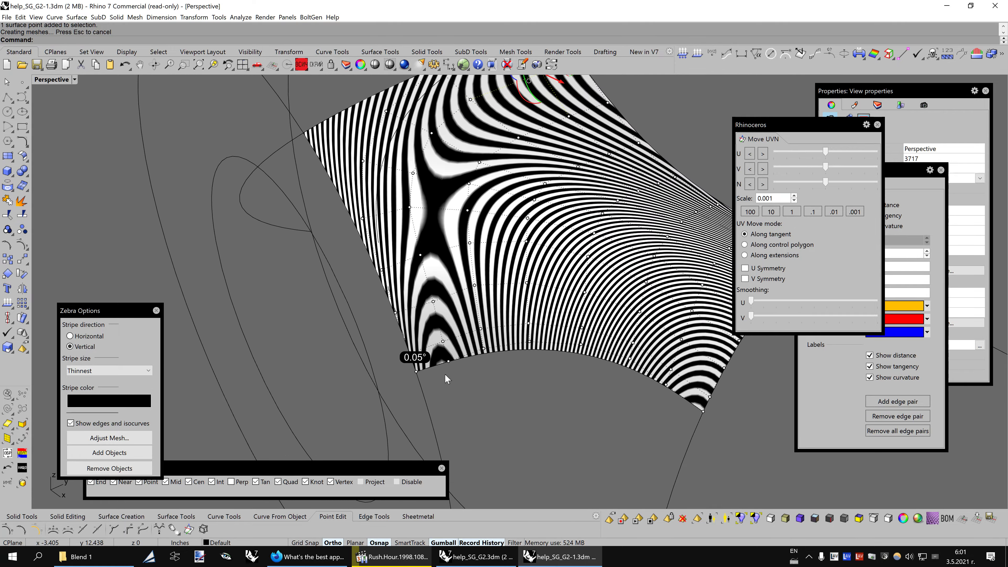
scroll(500, 366, "up", 3)
scroll(499, 367, "up", 3)
scroll(500, 367, "up", 2)
scroll(499, 366, "up", 1)
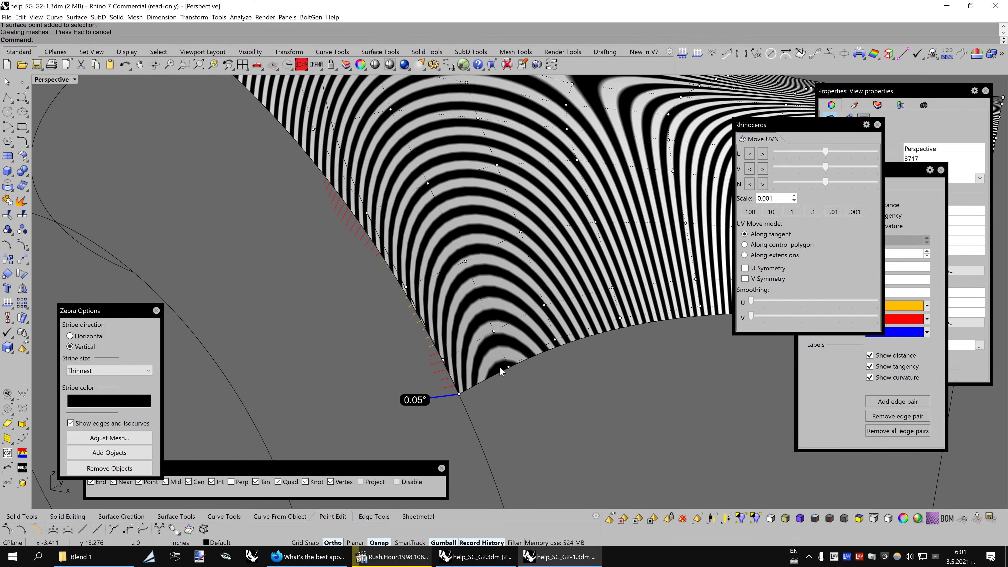
scroll(500, 367, "up", 2)
scroll(500, 367, "up", 2)
scroll(500, 367, "up", 2)
scroll(540, 362, "up", 1)
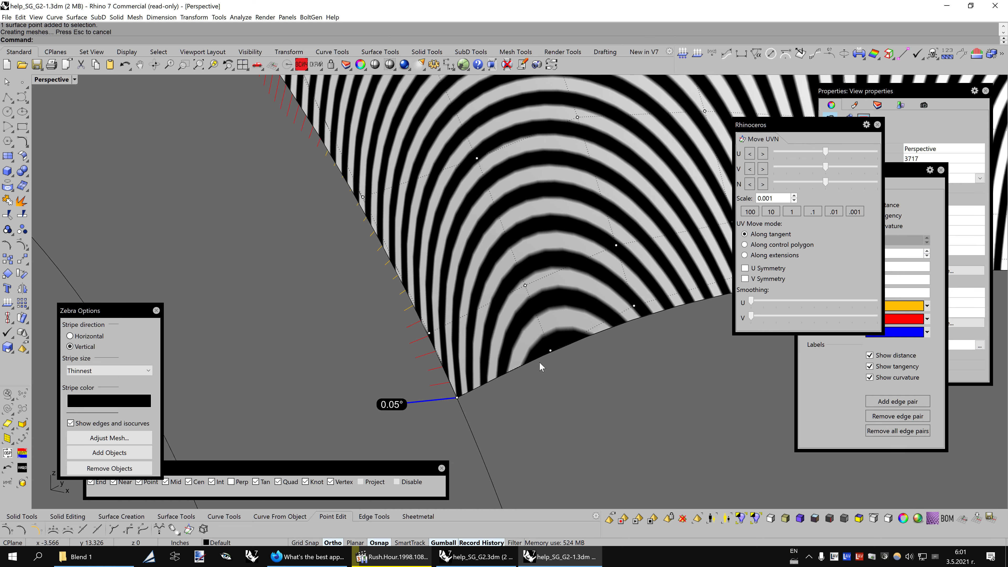
scroll(539, 361, "up", 1)
Frame the surface's lower corner and switch the zebra stripes to Horizontal
key("Left")
key("Left")
key("Left")
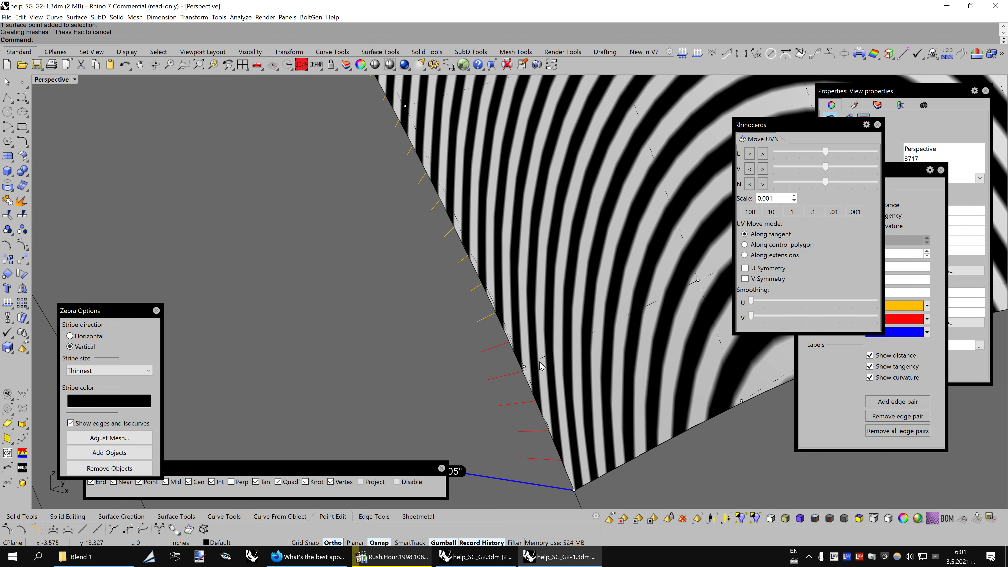
scroll(541, 366, "down", 1)
scroll(542, 366, "down", 3)
scroll(541, 366, "down", 2)
key("Down")
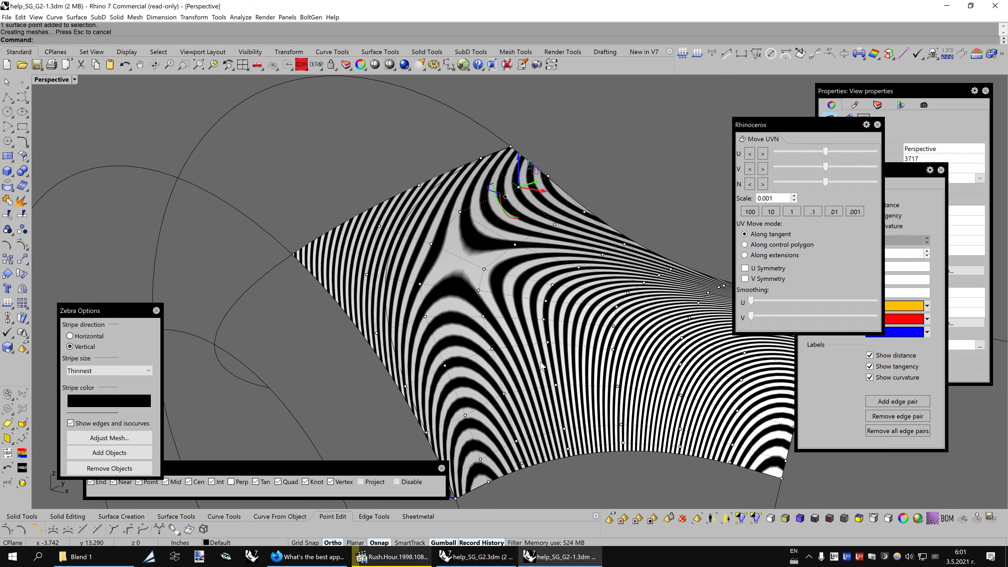
key("Down")
left_click(102, 340)
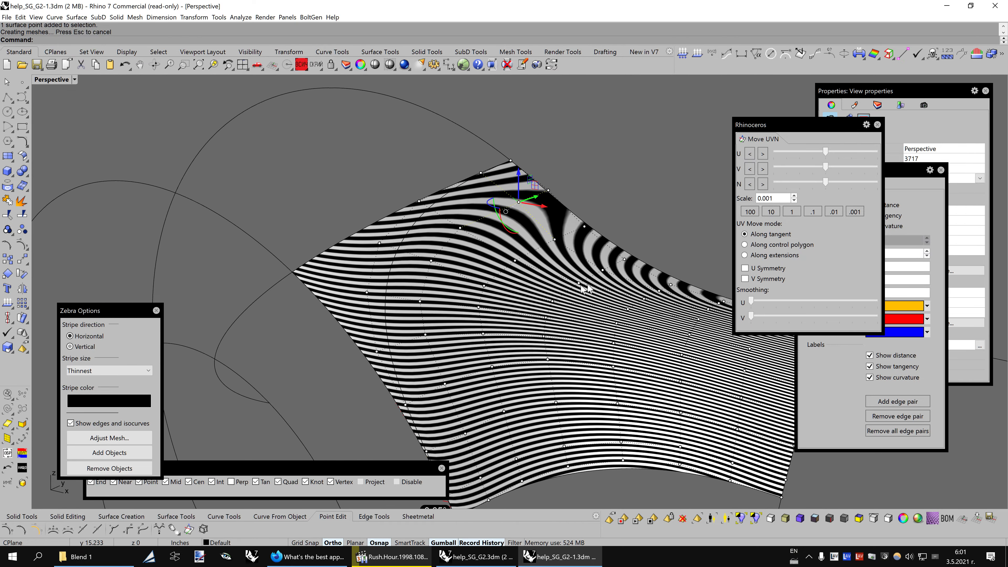
scroll(587, 288, "up", 3)
scroll(591, 286, "up", 3)
scroll(591, 287, "down", 2)
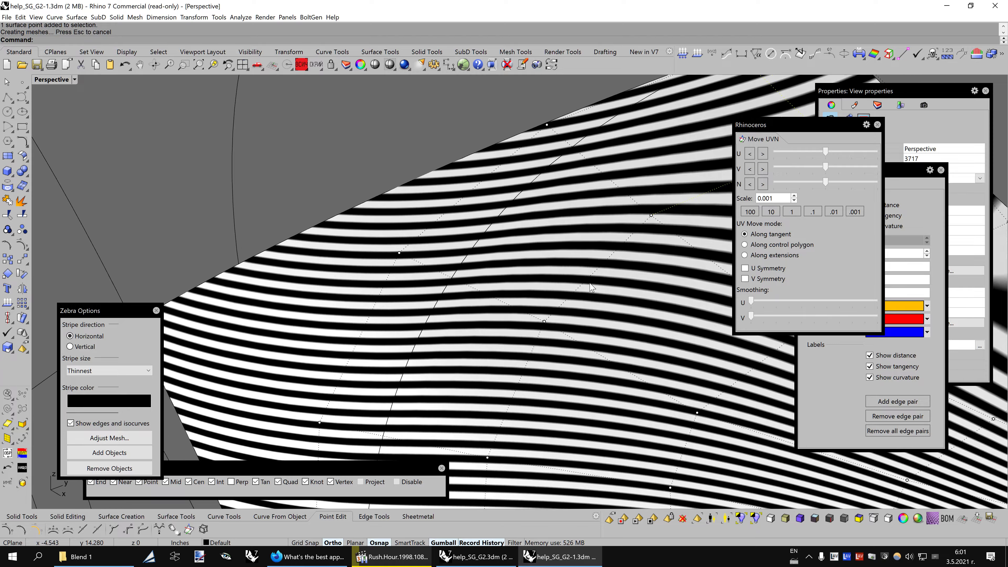
scroll(589, 286, "down", 3)
Set the zebra stripe size to Thinner
left_click(109, 370)
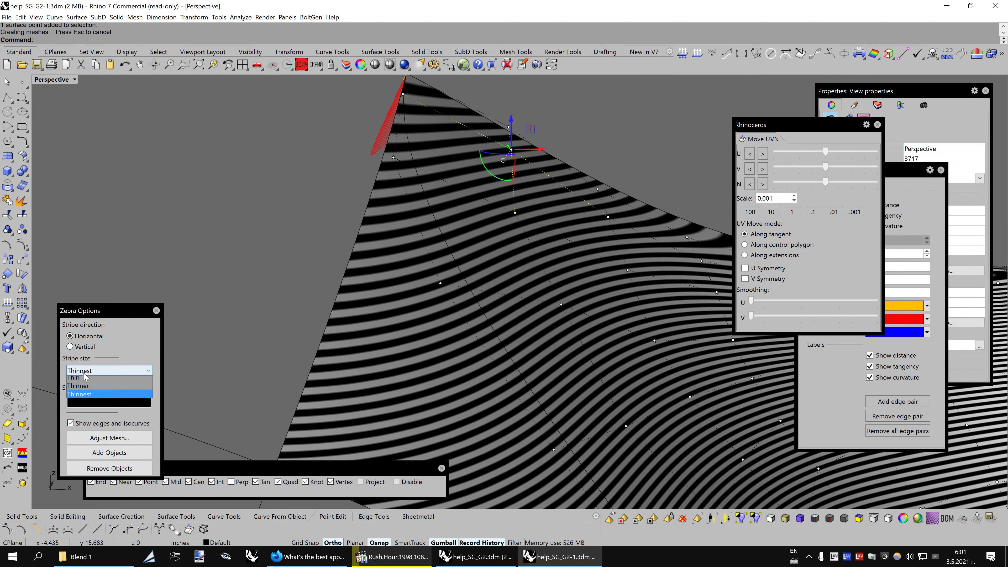
left_click(86, 384)
key("Left")
key("Left")
key("Left")
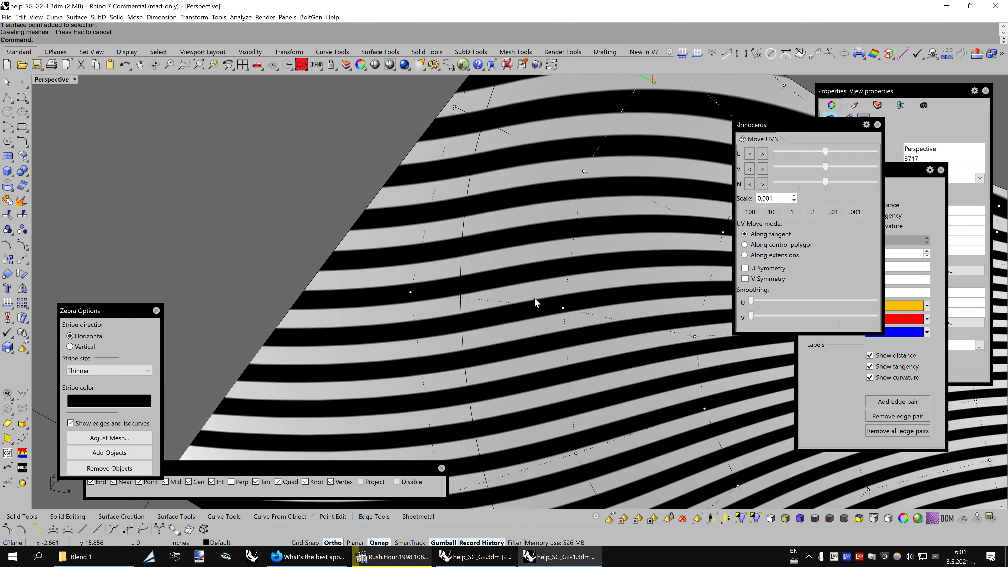
key("Left")
key("Left")
key("Left")
key("Left")
key("Left")
key("Left")
key("Left")
key("Left")
key("Left")
key("Left")
key("Left")
key("Left")
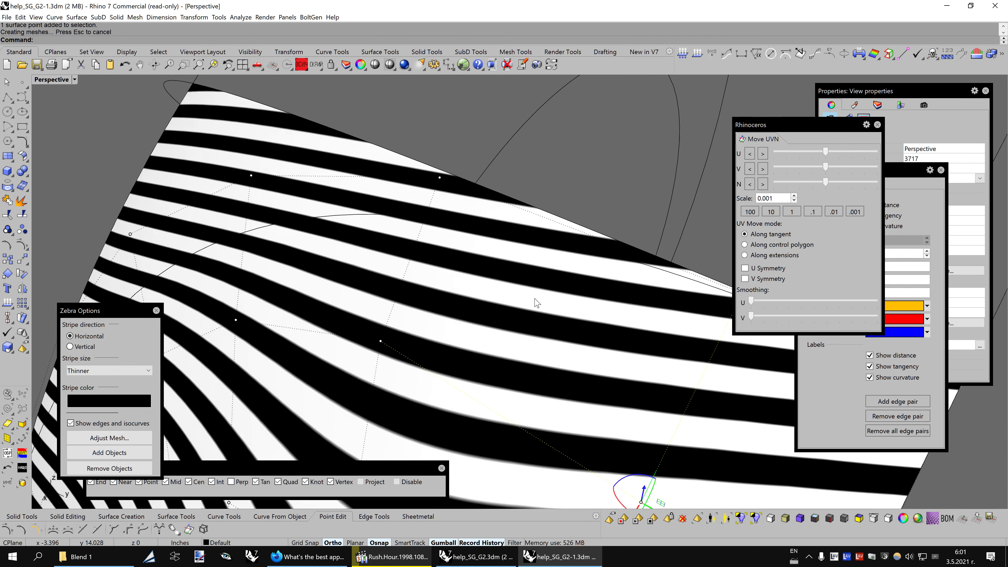
key("Left")
key("Left")
key("Left")
key("Left")
key("Left")
key("Left")
key("Left")
key("Left")
key("Left")
Switch the zebra stripe direction back to Vertical
left_click(89, 346)
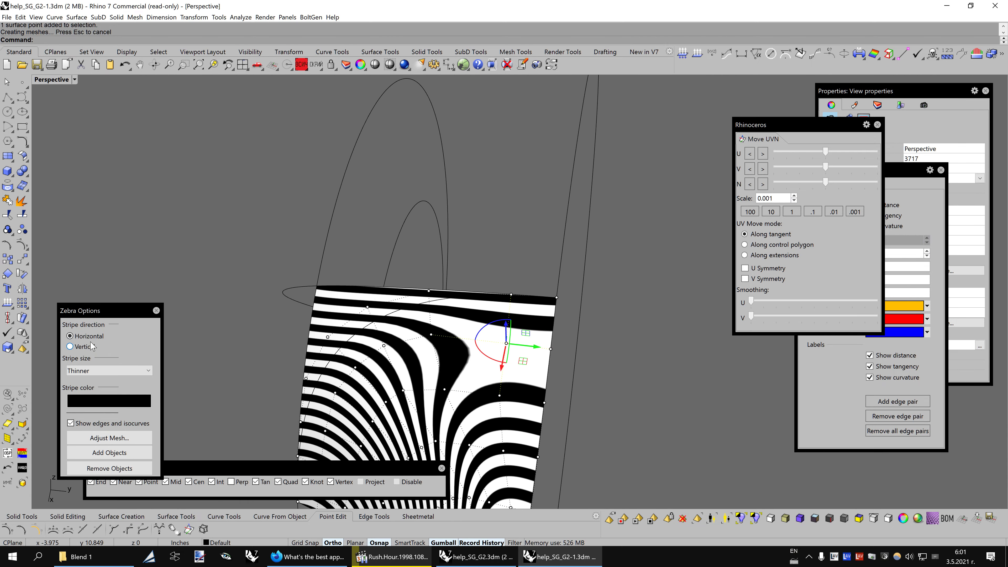
scroll(484, 332, "up", 3)
scroll(495, 332, "up", 3)
scroll(496, 333, "up", 3)
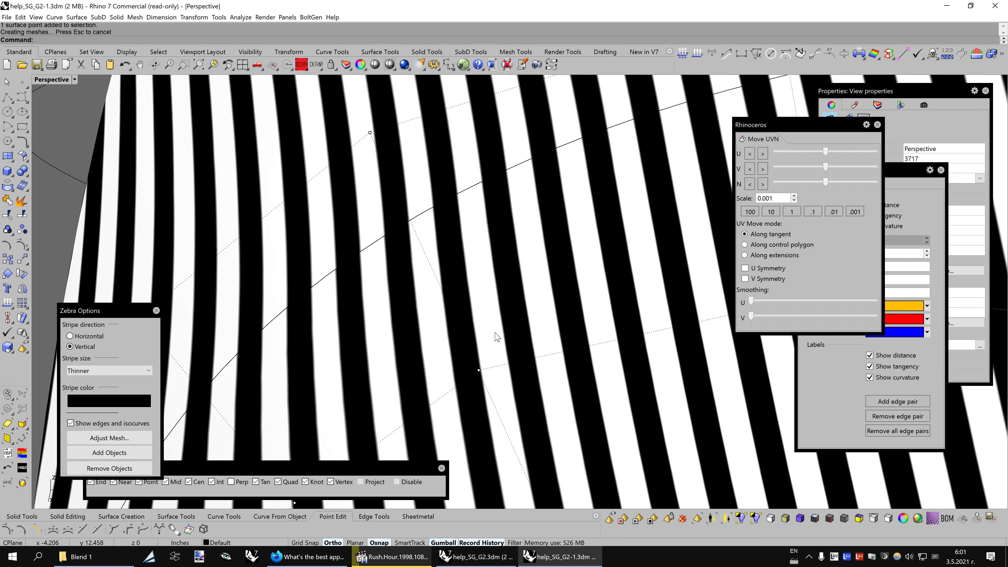
scroll(495, 333, "up", 2)
scroll(495, 334, "up", 2)
scroll(497, 337, "up", 2)
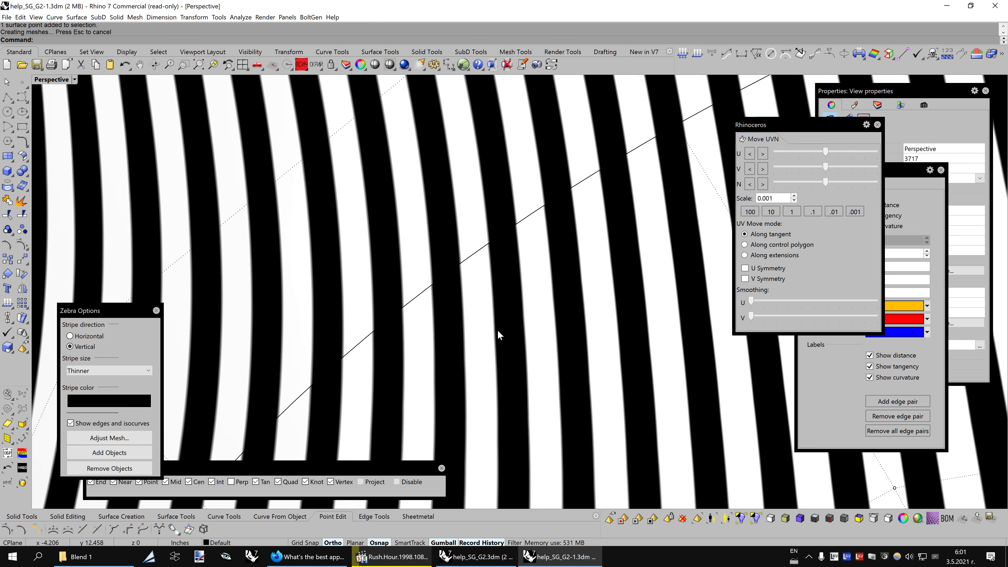
scroll(497, 336, "up", 2)
scroll(498, 335, "up", 2)
scroll(500, 335, "up", 1)
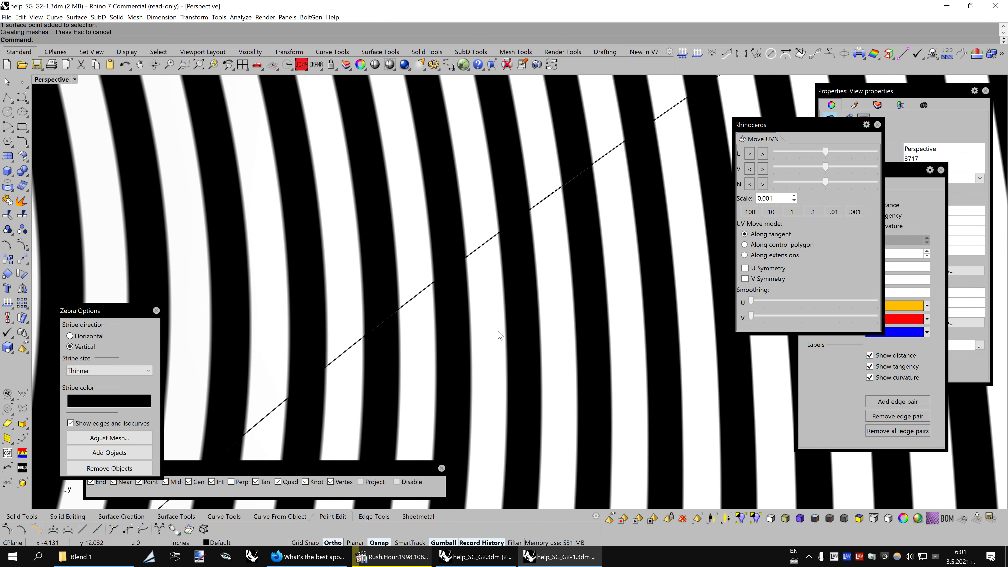
scroll(499, 335, "down", 3)
scroll(500, 335, "down", 8)
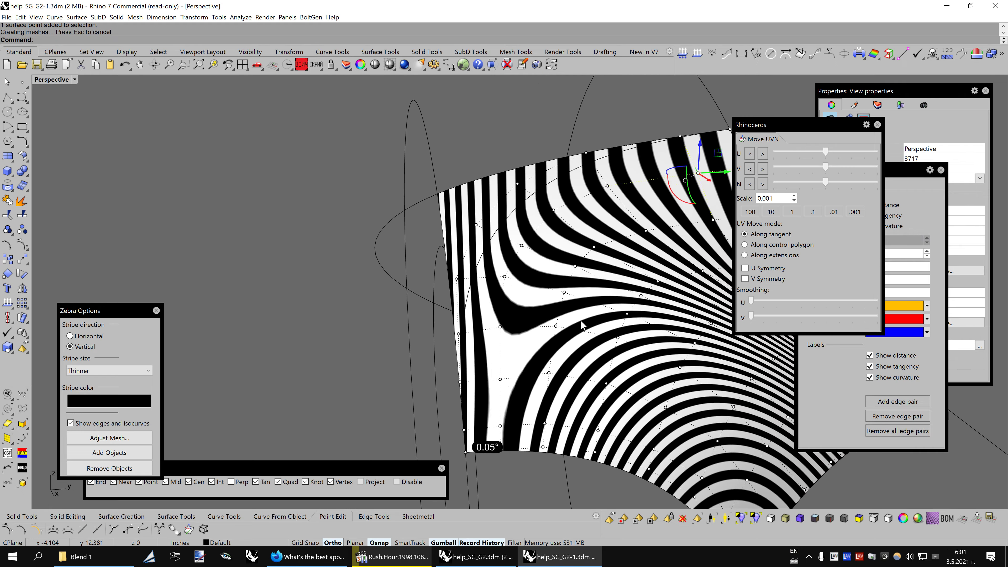
Uncover Edge Continuity and switch it to Curvature, reading 0.086 (0.033) along the edge
key("Left")
key("Left")
key("Left")
key("Left")
key("Left")
key("Left")
key("Left")
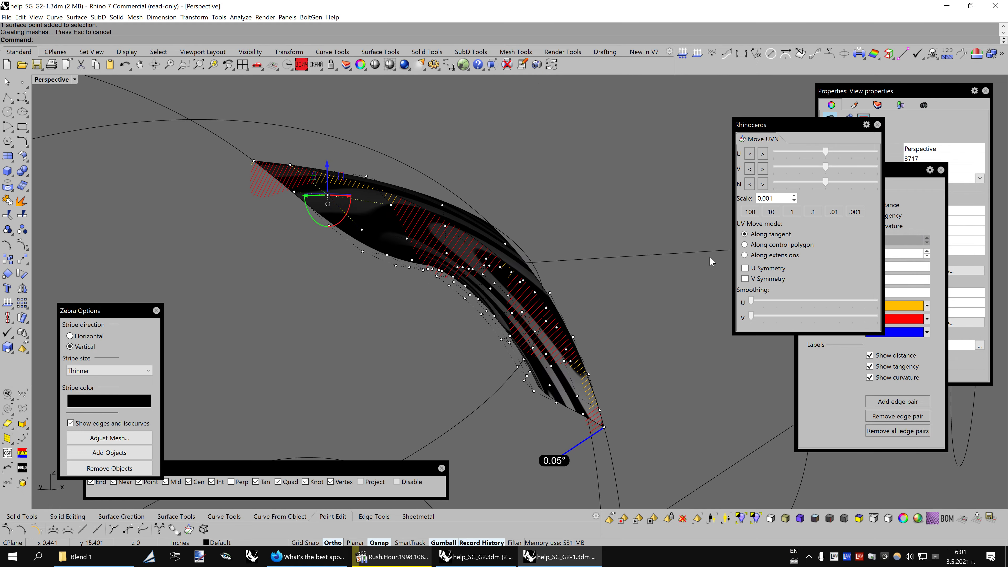
key("Left")
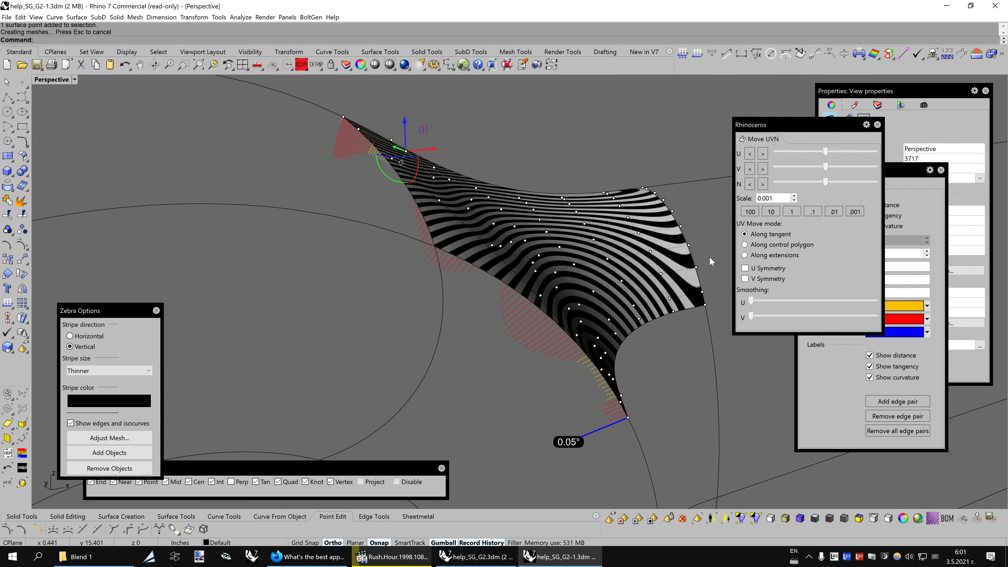
key("Left")
key("Left")
key("Page_Up")
key("Down")
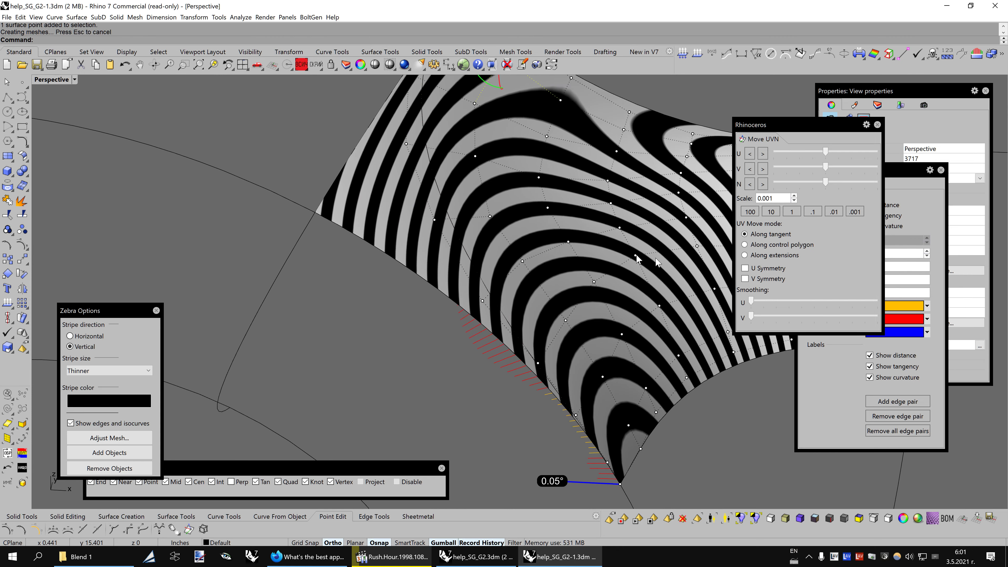
key("Up")
key("Up")
key("Down")
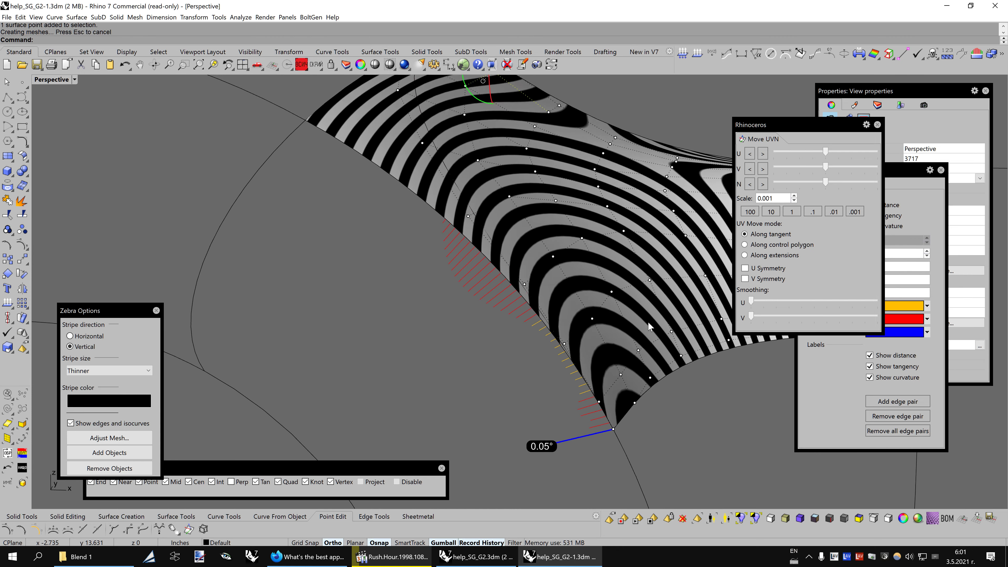
key("Down")
key("Down")
left_click_drag(840, 129, 743, 127)
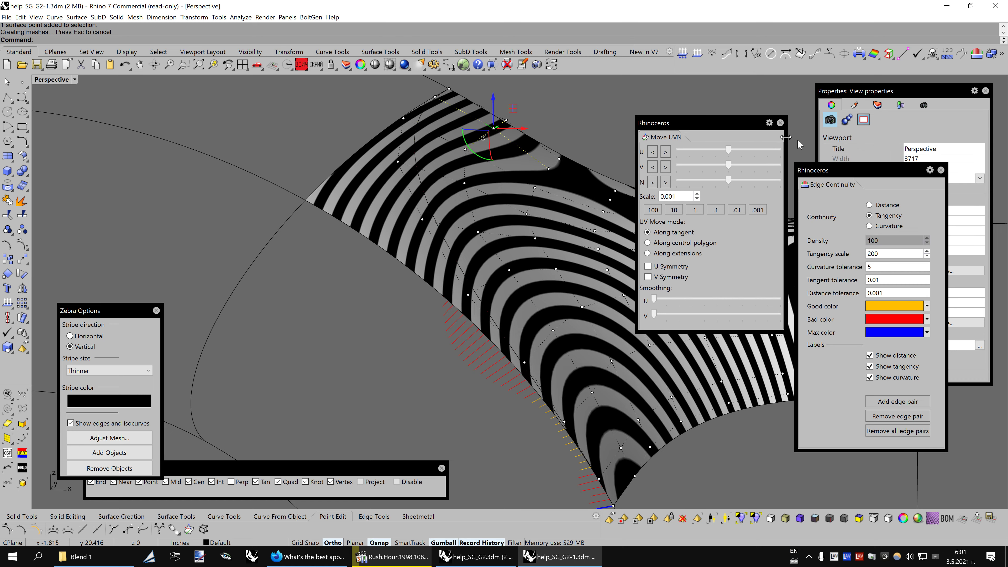
left_click_drag(891, 170, 884, 171)
left_click(862, 225)
scroll(591, 227, "down", 3)
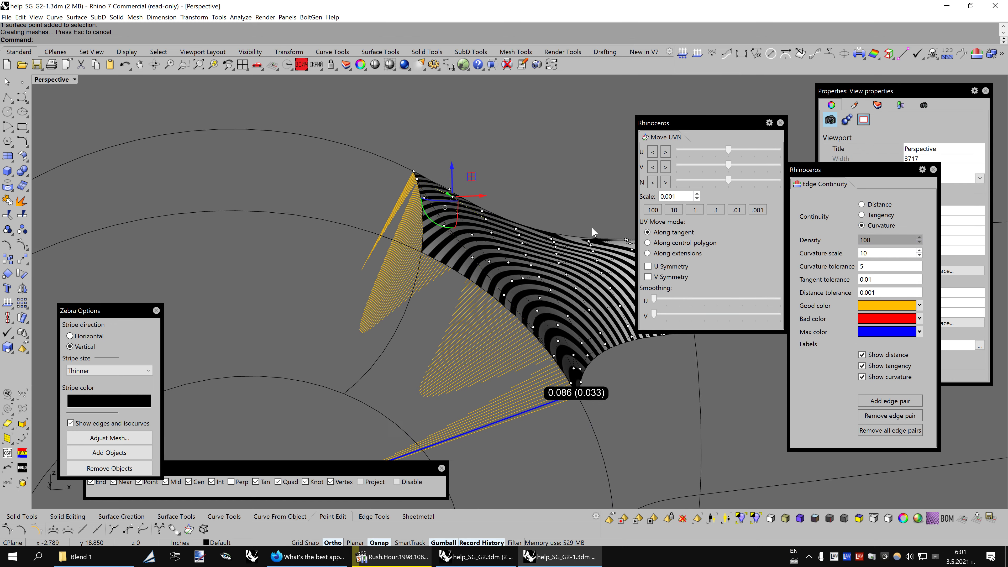
scroll(592, 227, "down", 2)
key("Left")
key("Left")
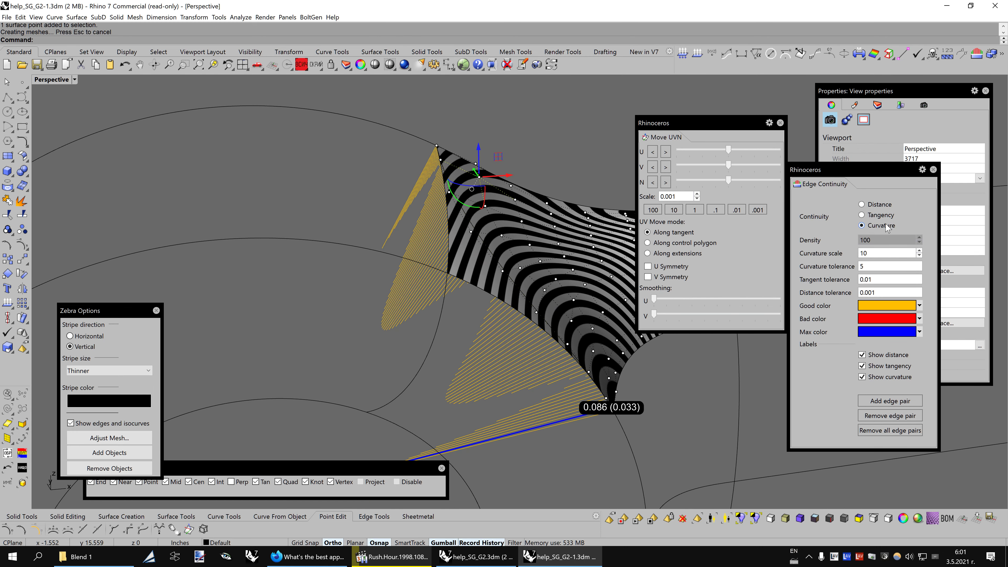
Set Edge Continuity to Tangency and push one interior control point along its normal
left_click(882, 215)
scroll(611, 247, "up", 5)
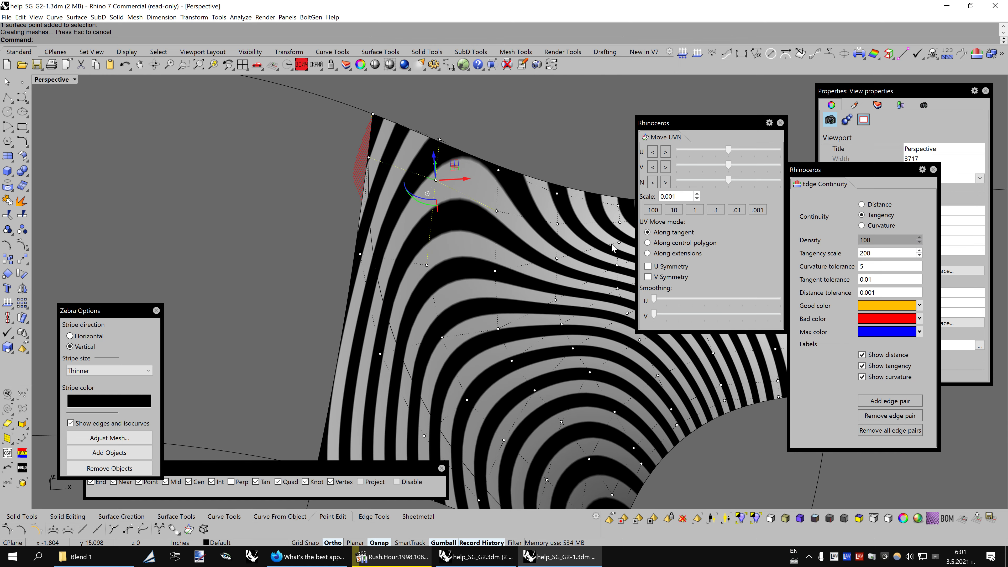
key("Left")
key("Left")
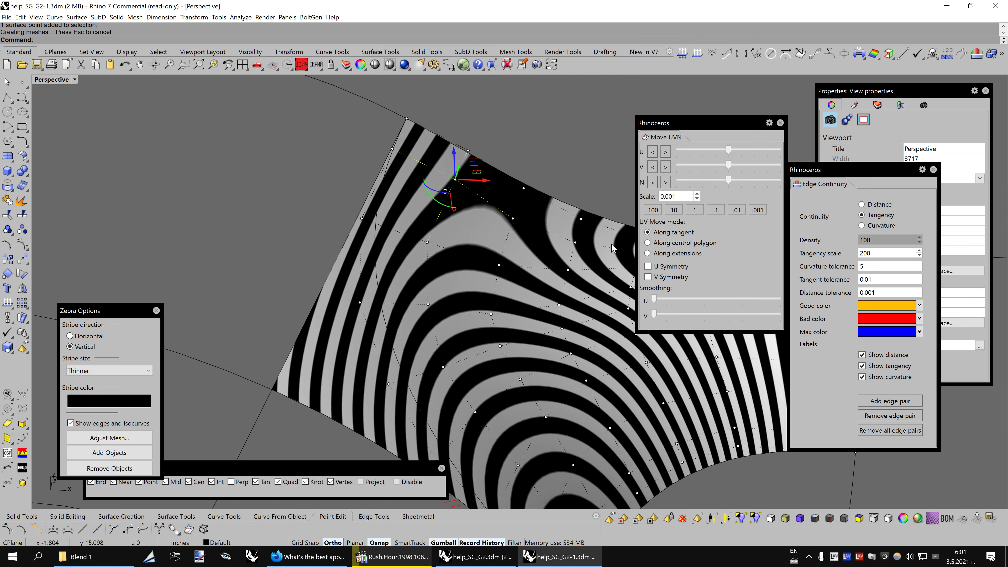
key("Left")
key("Left")
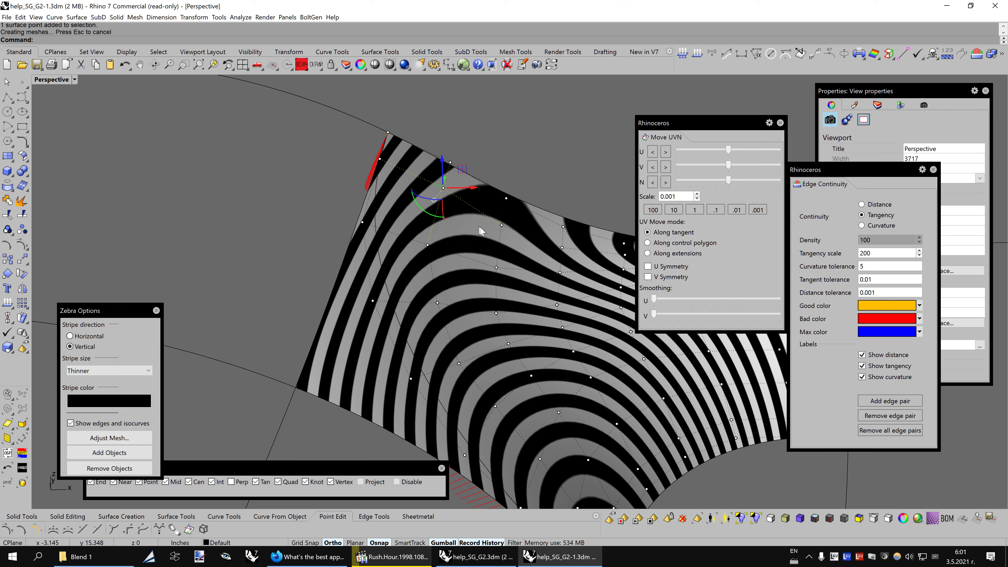
left_click(494, 269)
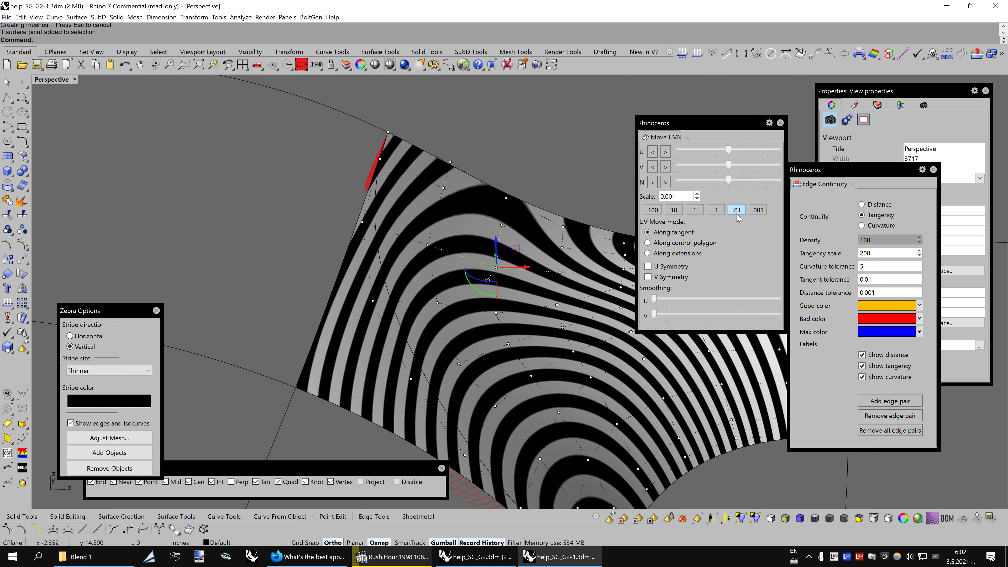
left_click_drag(730, 185, 719, 183)
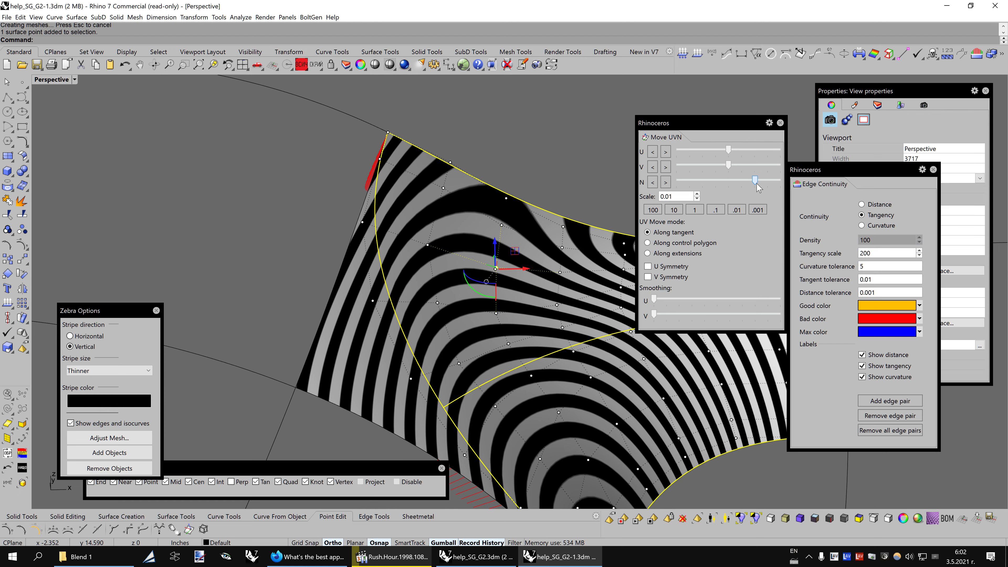
left_click_drag(720, 183, 710, 182)
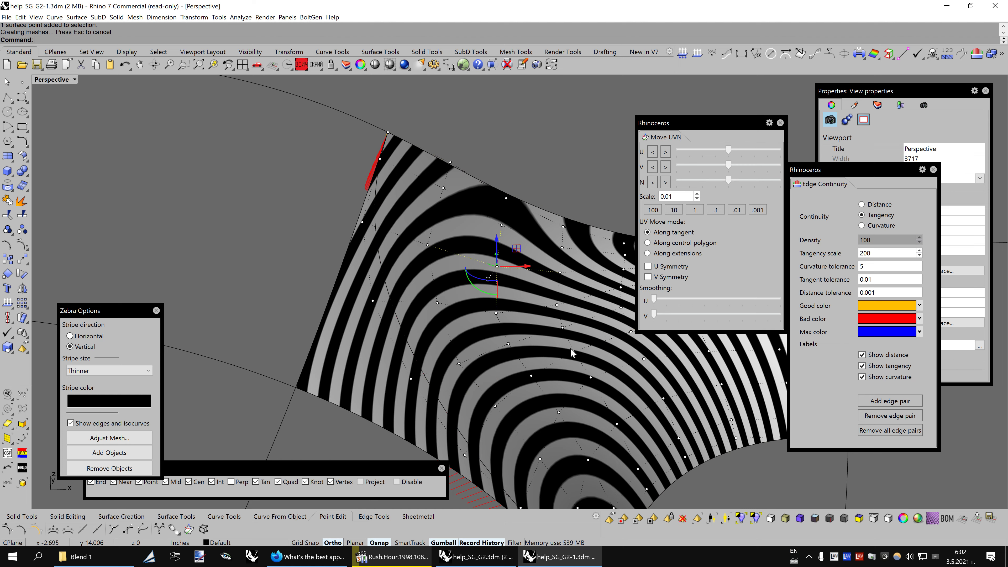
Add a second control point, nudge both along the normal, and recheck Curvature continuity
left_click(509, 345)
right_click_drag(509, 345, 601, 348)
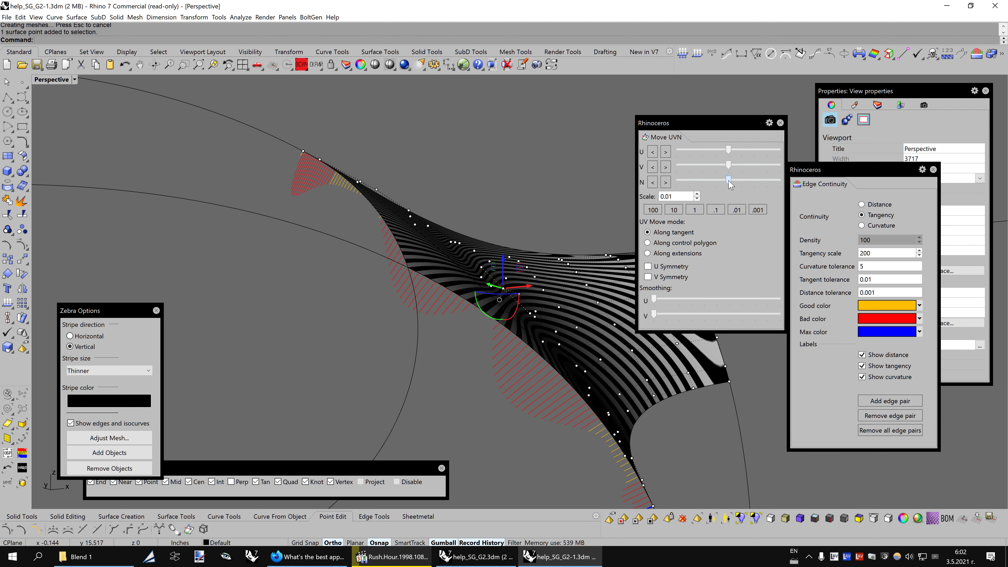
left_click_drag(729, 183, 729, 186)
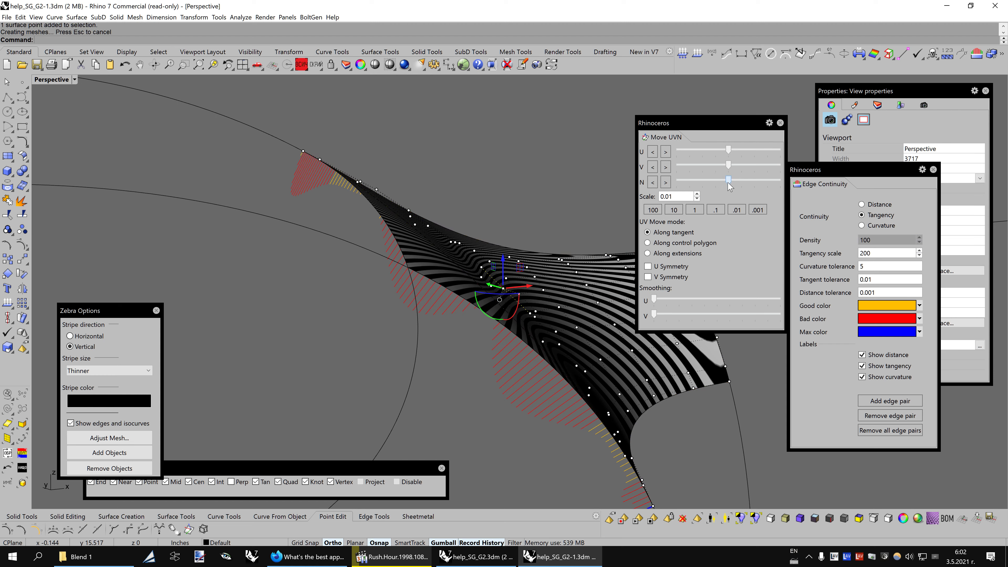
left_click(878, 225)
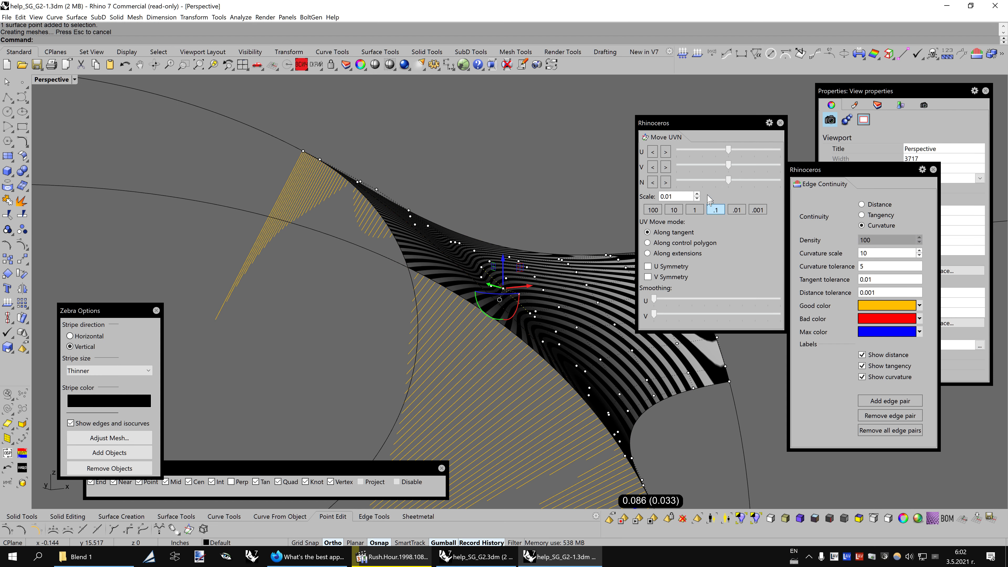
mouse_move(728, 182)
left_mouse_down()
mouse_move(719, 183)
mouse_move(735, 185)
left_mouse_up()
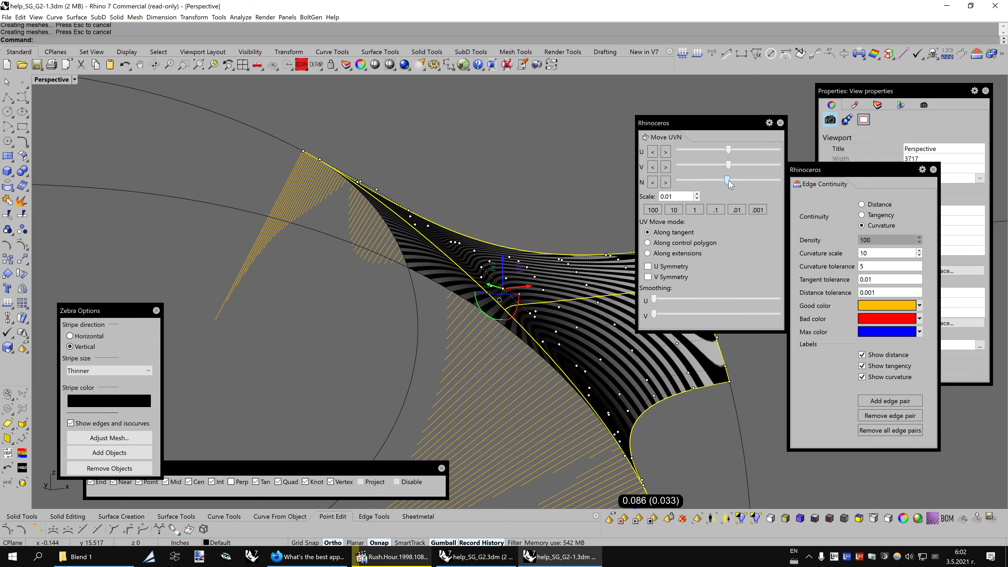
scroll(618, 256, "up", 3)
scroll(617, 256, "up", 3)
key("Right")
key("Right")
key("Right")
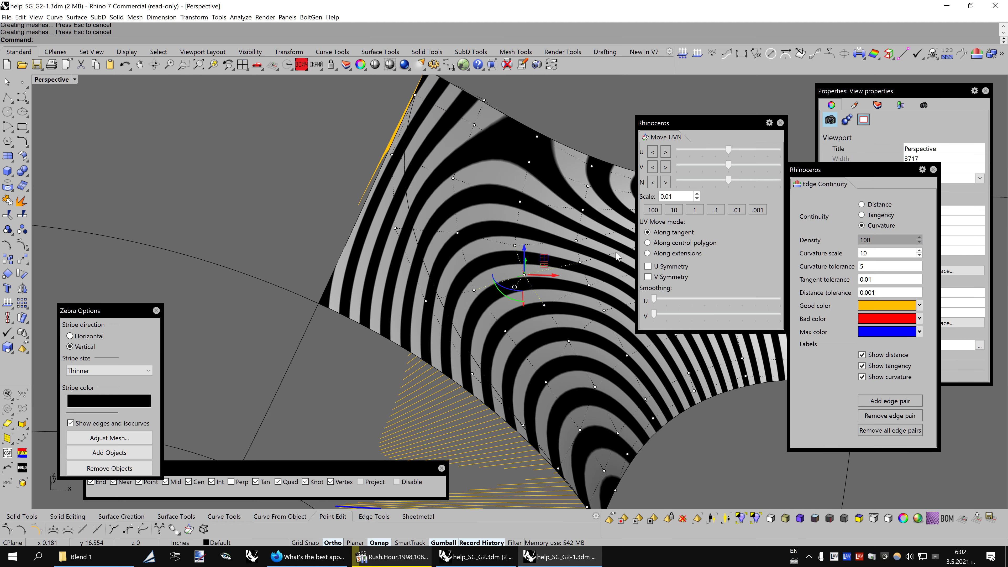
key("Right")
key("Right")
key("Right")
key("Right")
key("Right")
key("Right")
key("Right")
key("Right")
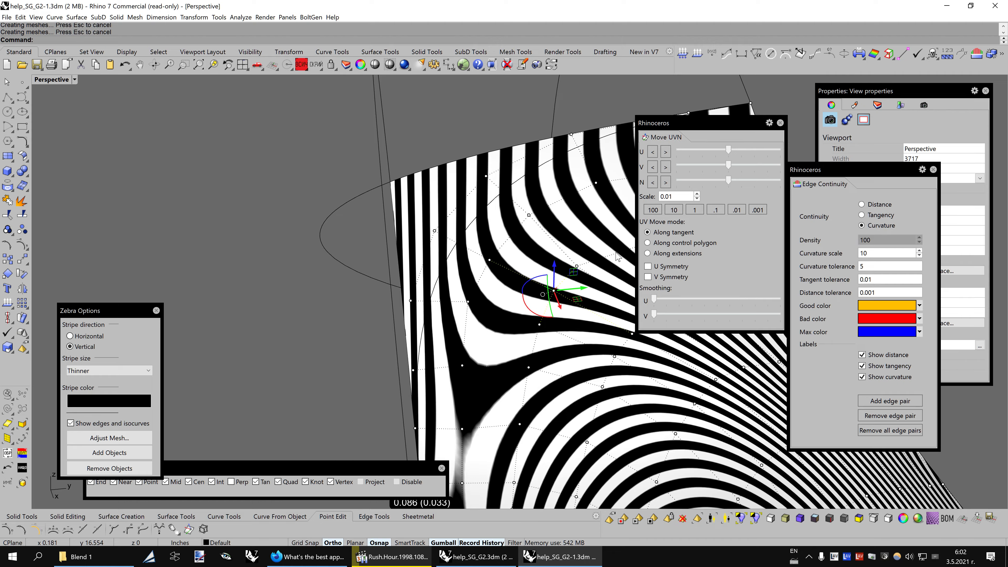
scroll(616, 256, "down", 3)
key("Right")
key("Right")
key("Right")
key("Right")
Switch the zebra stripes to Horizontal and zoom in over the transition surface
scroll(185, 271, "up", 2)
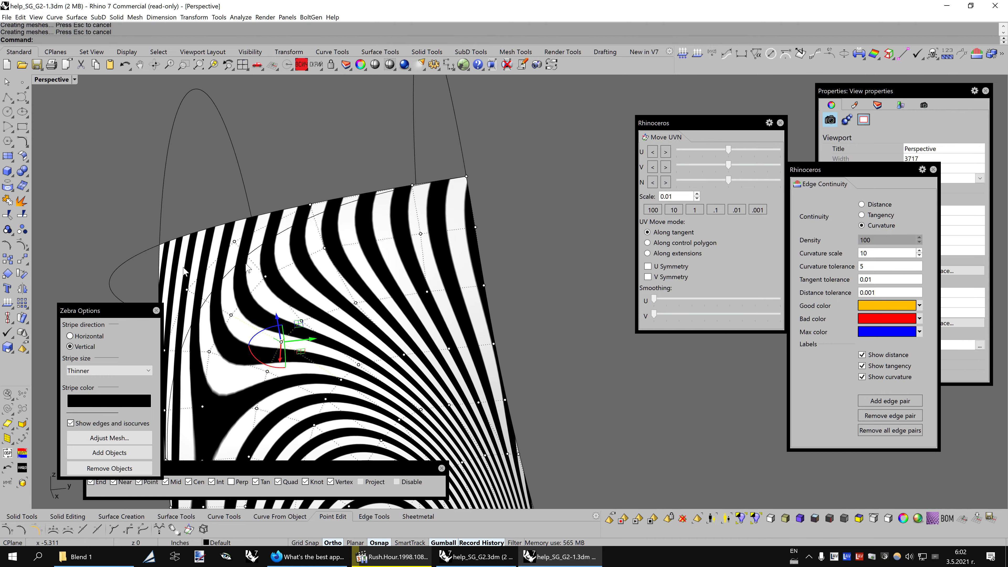
left_click(69, 336)
key("Right")
key("Right")
key("Right")
key("Right")
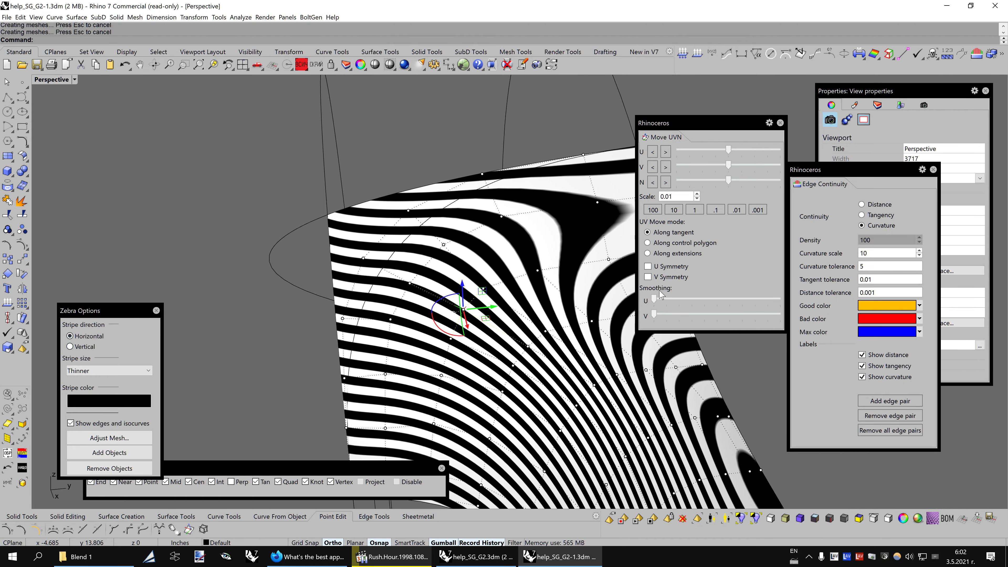
key("Right")
key("Right")
key("Right")
key("Right")
key("Right")
key("Right")
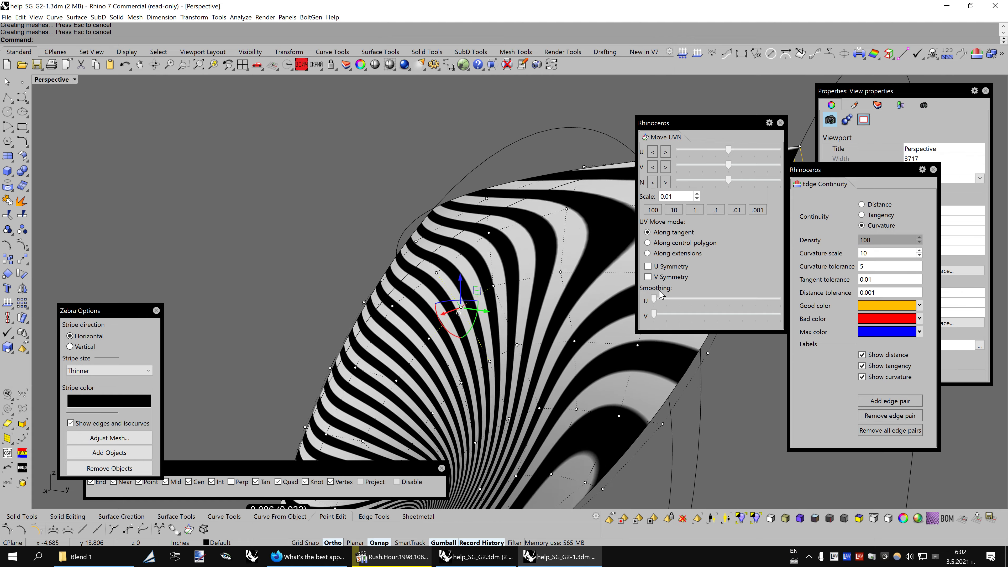
key("Page_Up")
key("Page_Up")
key("Down")
key("Down")
key("Down")
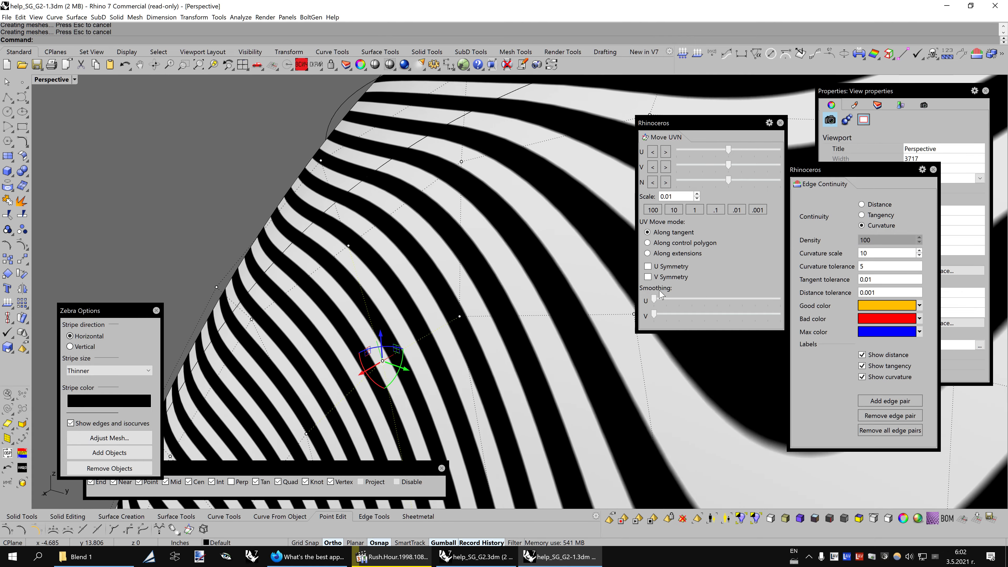
key("Down")
key("Down")
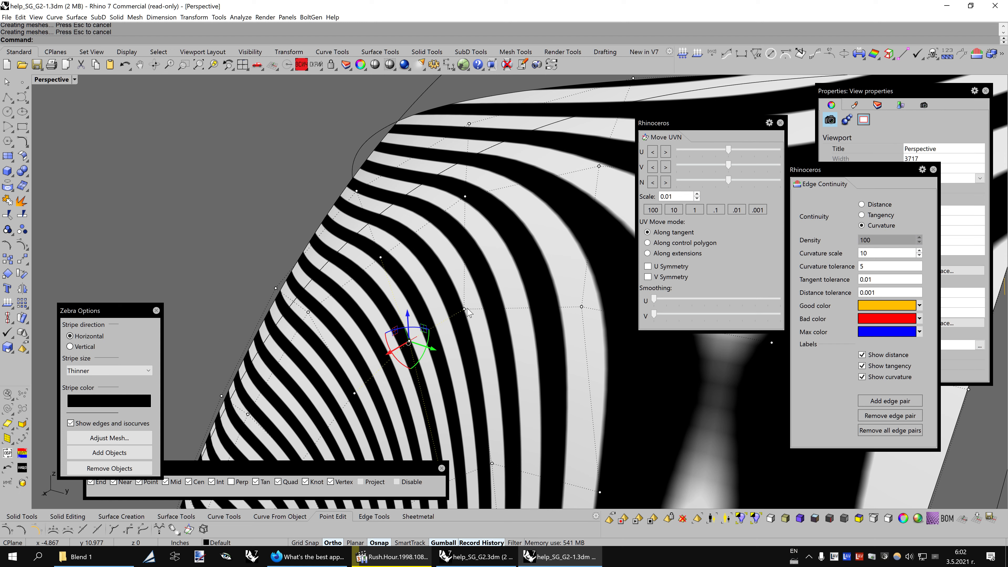
Nudge the control point along its normal, lowering the edge readout to 0.088 (0.065)
left_click_drag(728, 180, 746, 180)
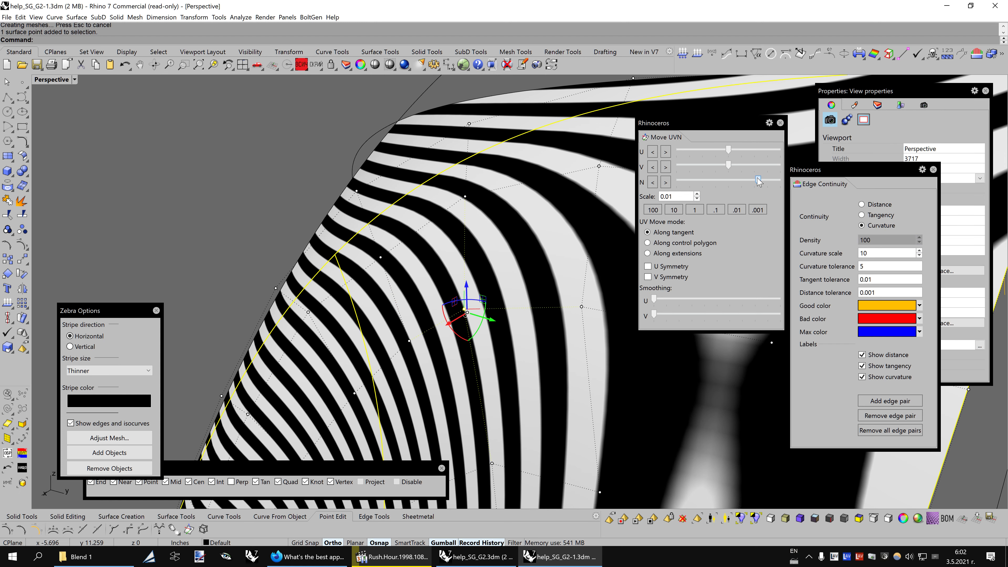
left_click_drag(745, 181, 746, 181)
mouse_move(529, 262)
right_mouse_down()
mouse_move(543, 257)
mouse_move(591, 282)
right_mouse_up()
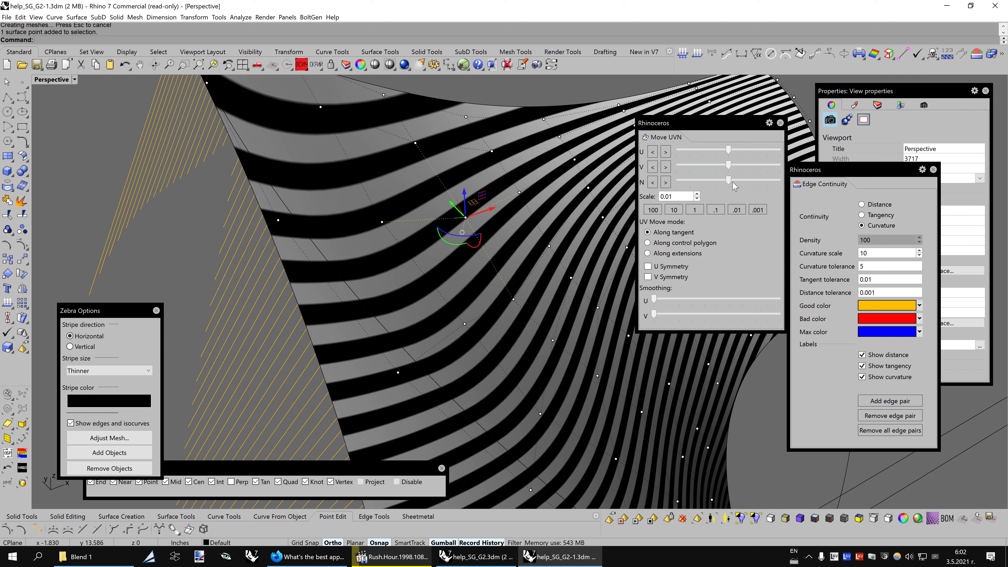
left_click_drag(729, 185, 754, 187)
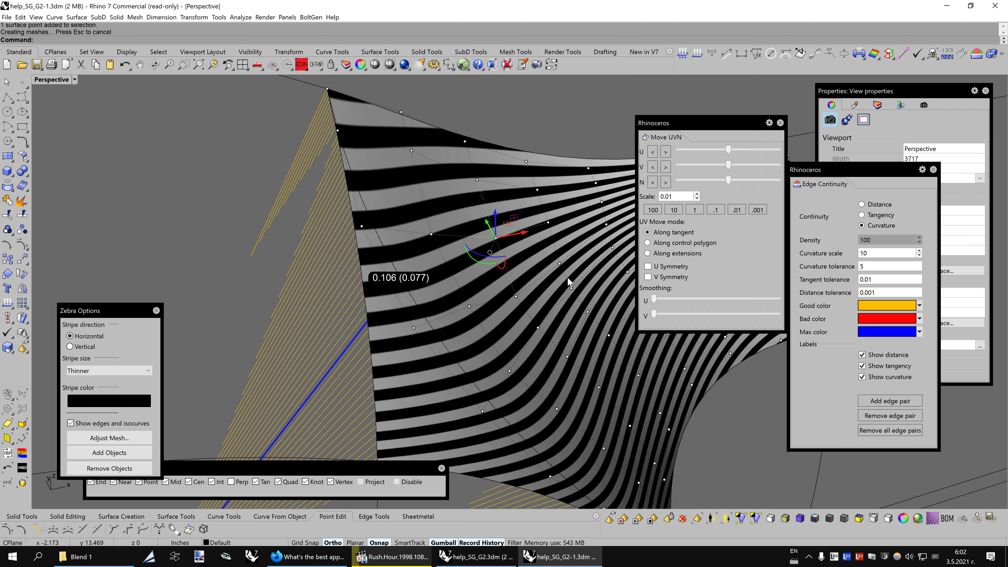
right_click_drag(567, 276, 596, 275)
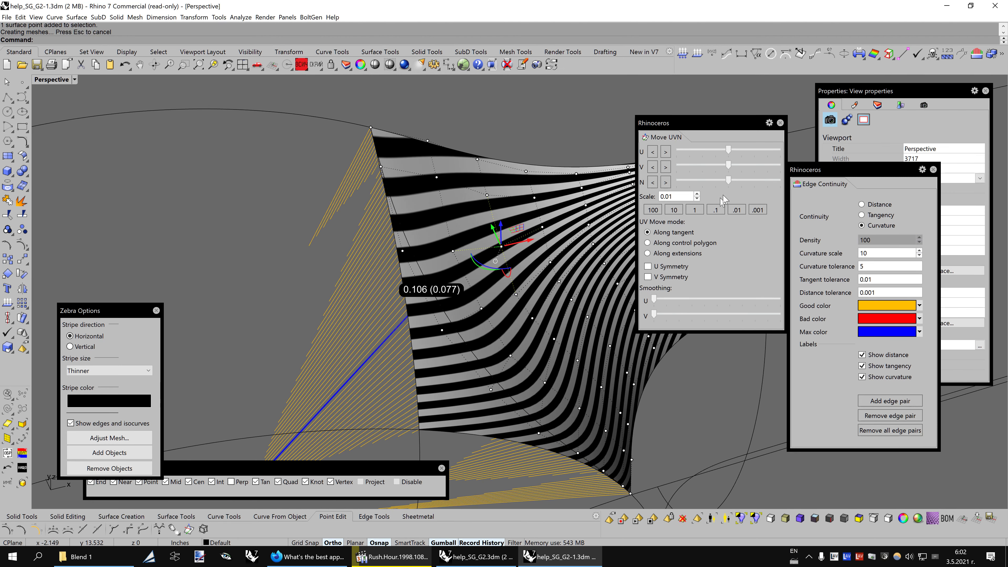
left_click_drag(729, 184, 723, 185)
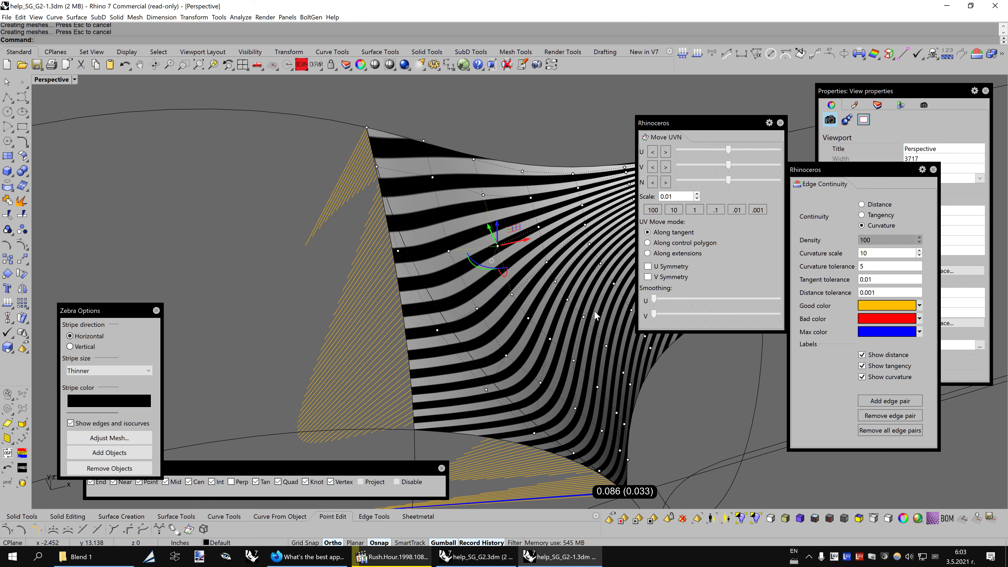
Close the Edge Continuity, Zebra Options, Move UVN, Osnap and Properties panels
key("Down")
key("Down")
key("Down")
key("Down")
key("Down")
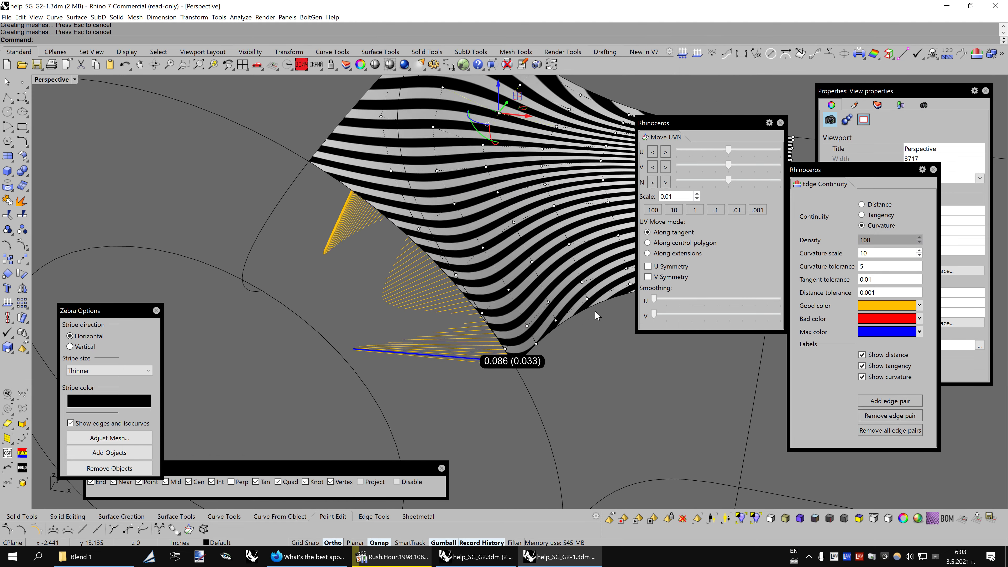
key("Down")
key("Down")
key("Down")
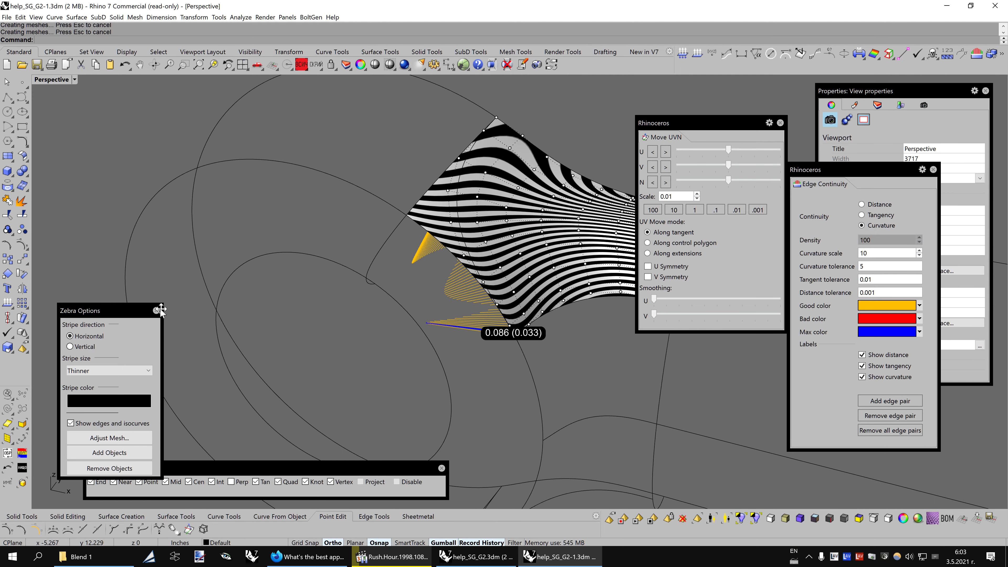
left_click(933, 170)
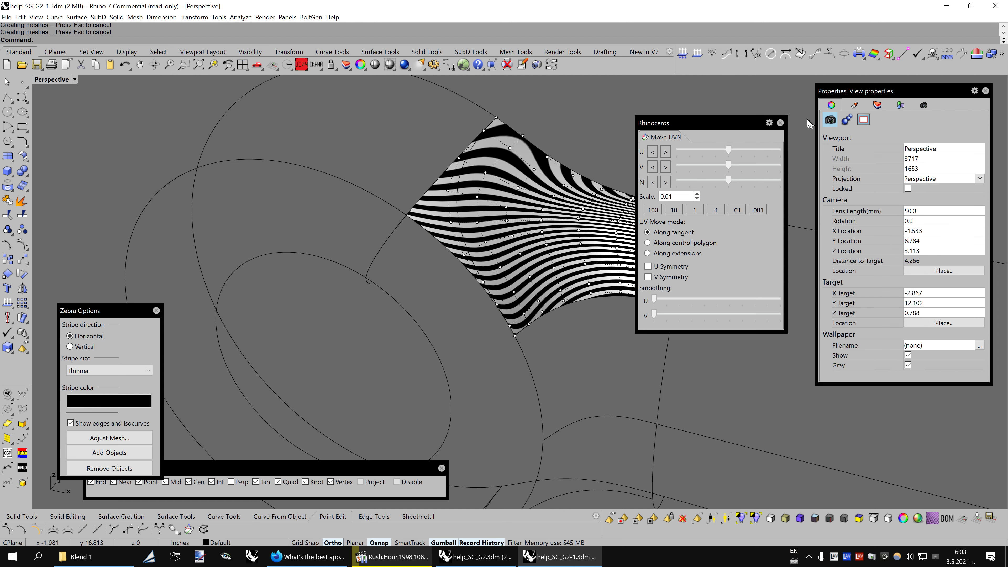
left_click(156, 310)
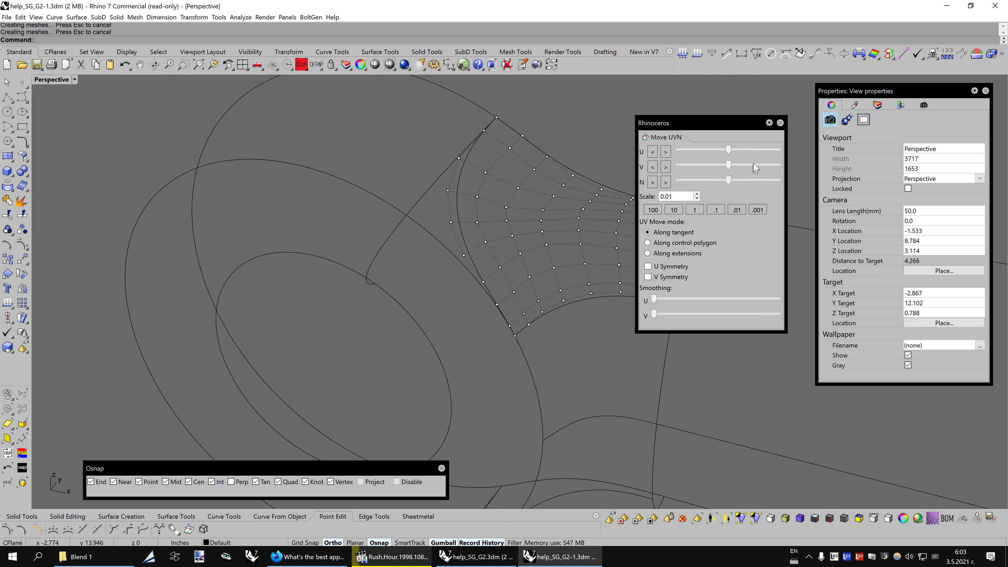
left_click(781, 122)
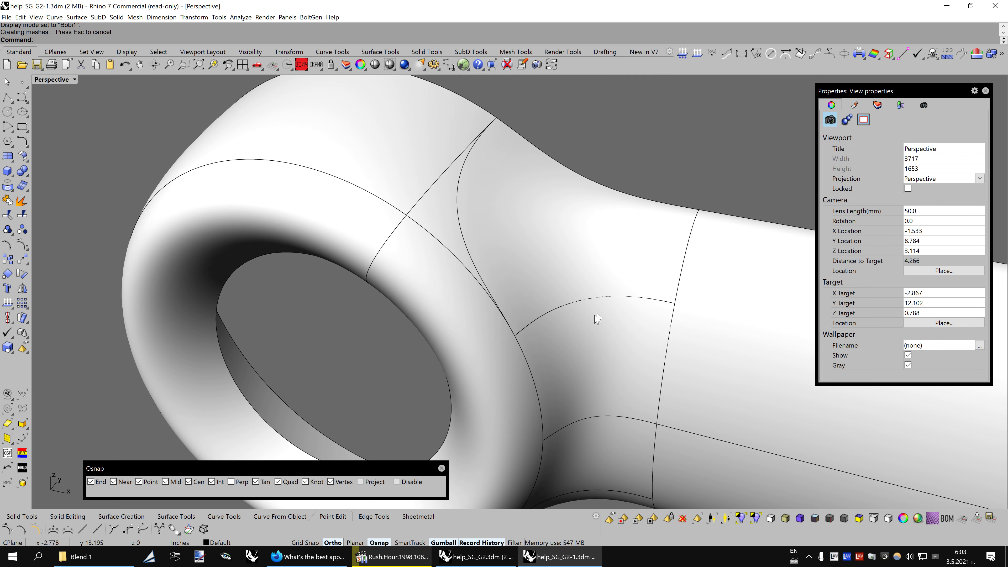
left_click(441, 469)
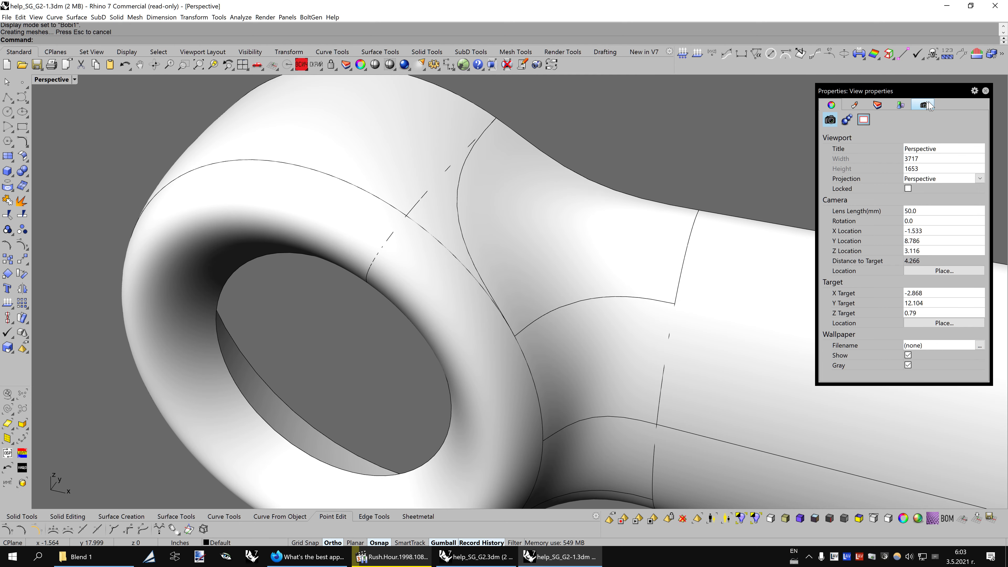
left_click(985, 94)
left_click(888, 56)
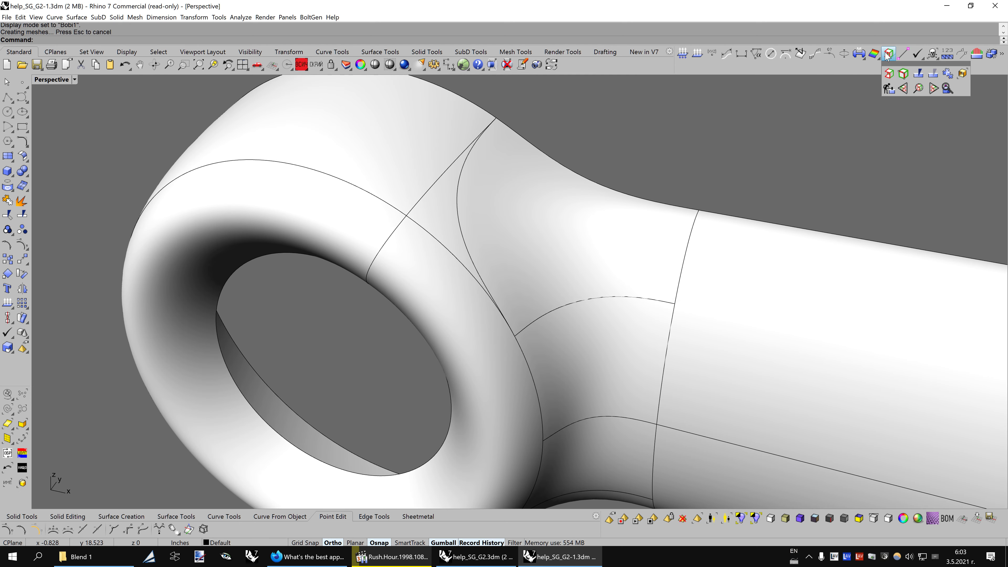
Run Zebra analysis on the eyebolt surfaces
left_click(918, 73)
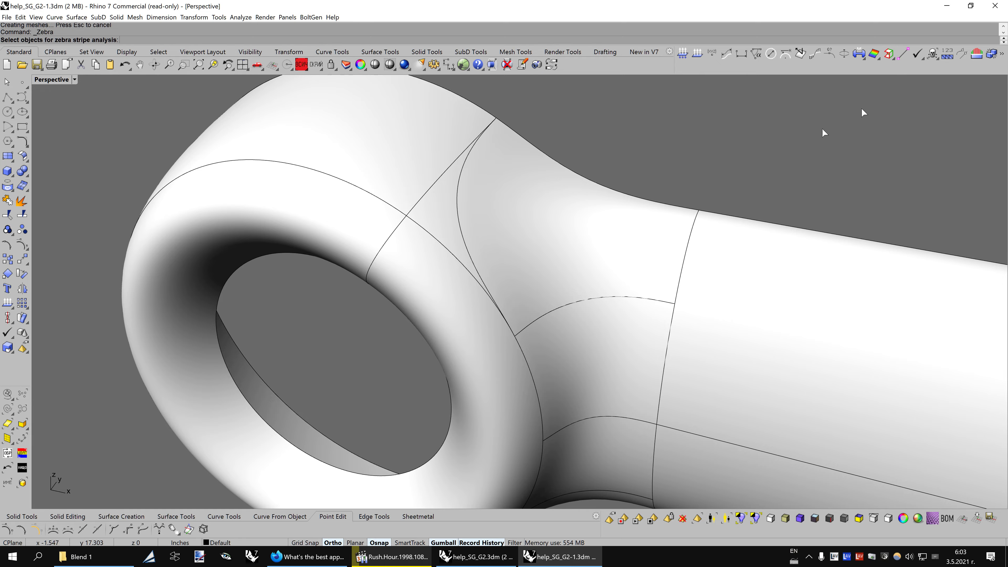
left_click(490, 232)
right_click_drag(675, 166, 342, 398)
key("Return")
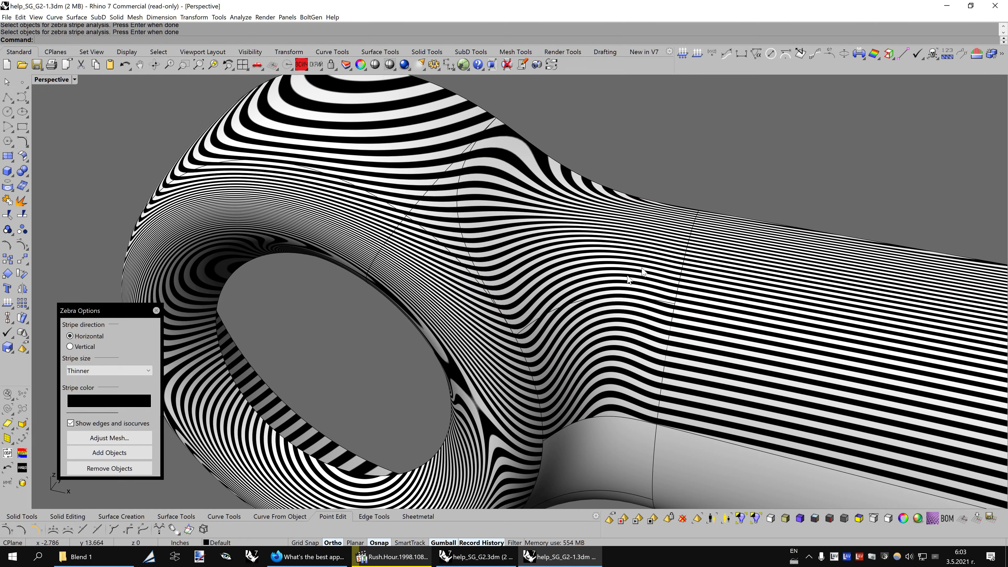
right_click_drag(595, 278, 654, 266)
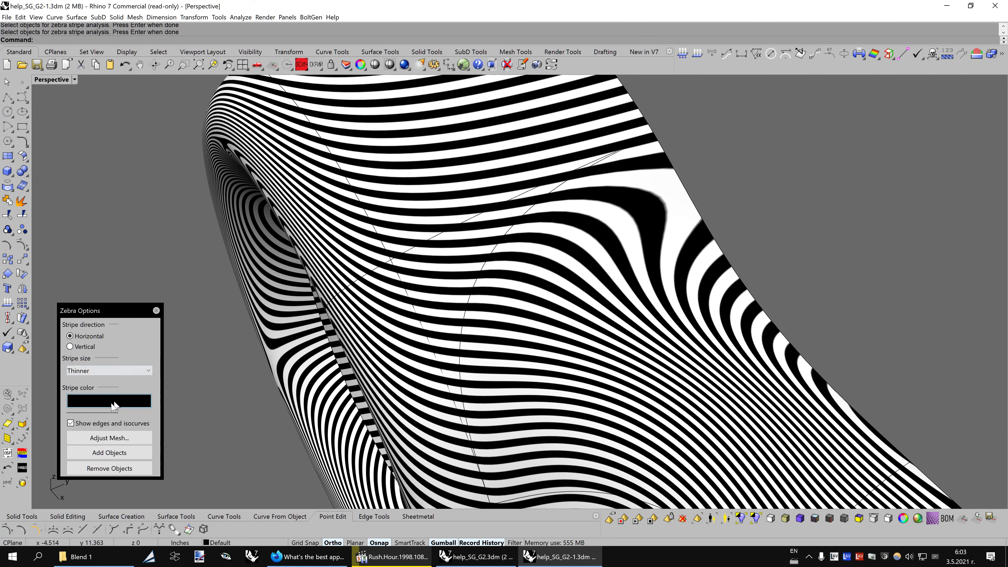
Hide edges and isocurves and add the remaining eyebolt objects to the zebra analysis
left_click(85, 424)
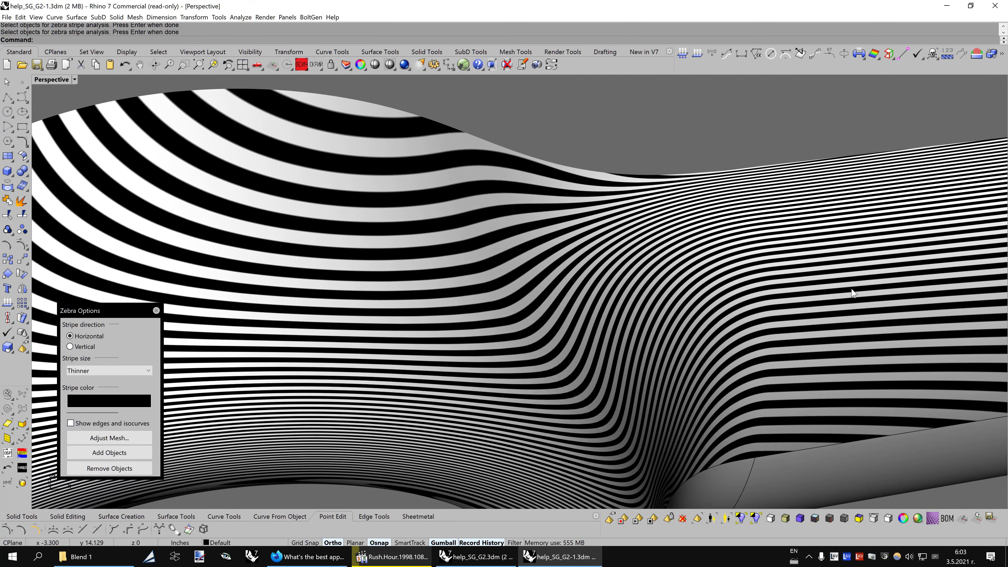
scroll(851, 289, "down", 2)
scroll(851, 289, "down", 2)
scroll(851, 289, "down", 2)
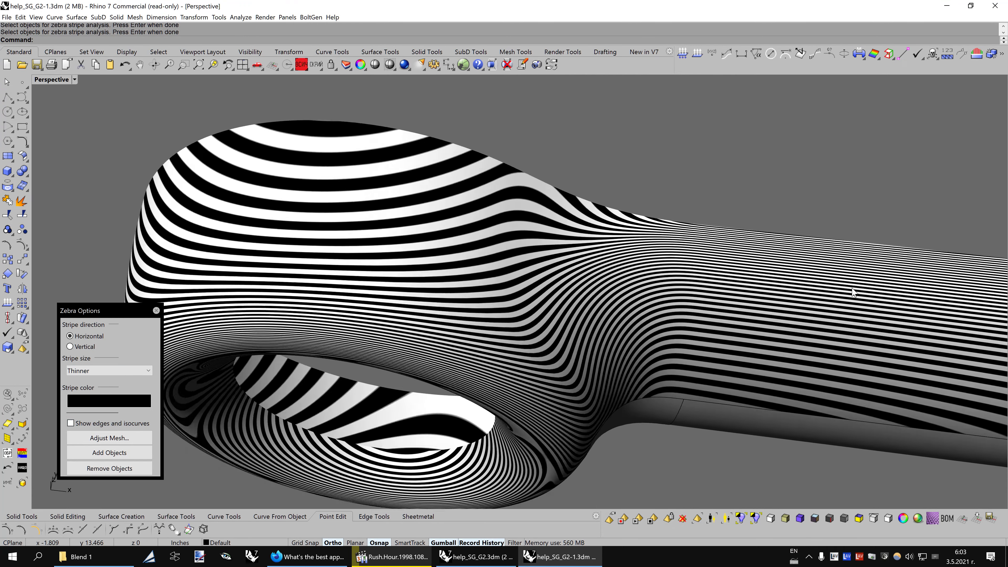
scroll(852, 289, "down", 2)
scroll(851, 286, "up", 1)
scroll(851, 287, "up", 1)
scroll(851, 287, "up", 1)
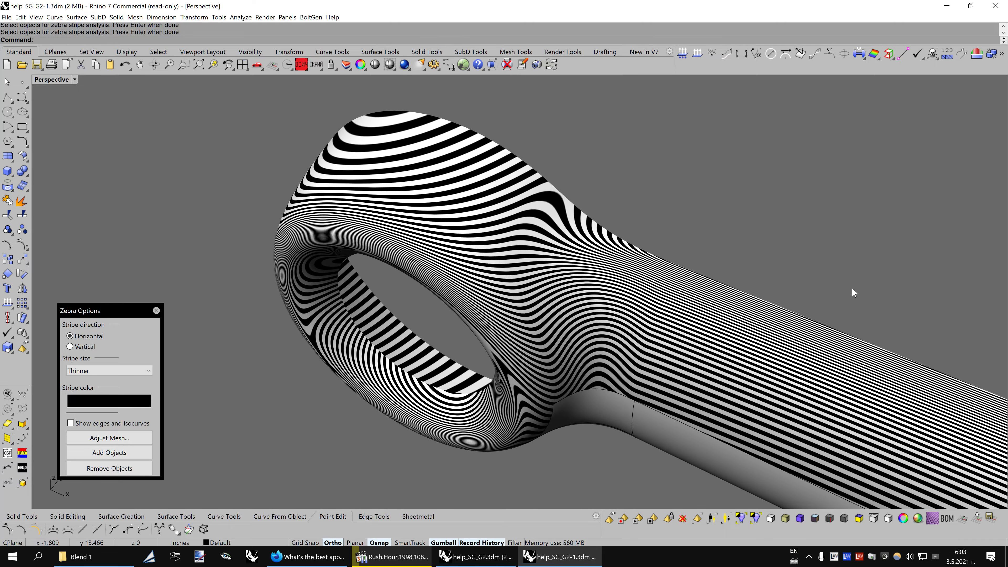
scroll(852, 287, "up", 1)
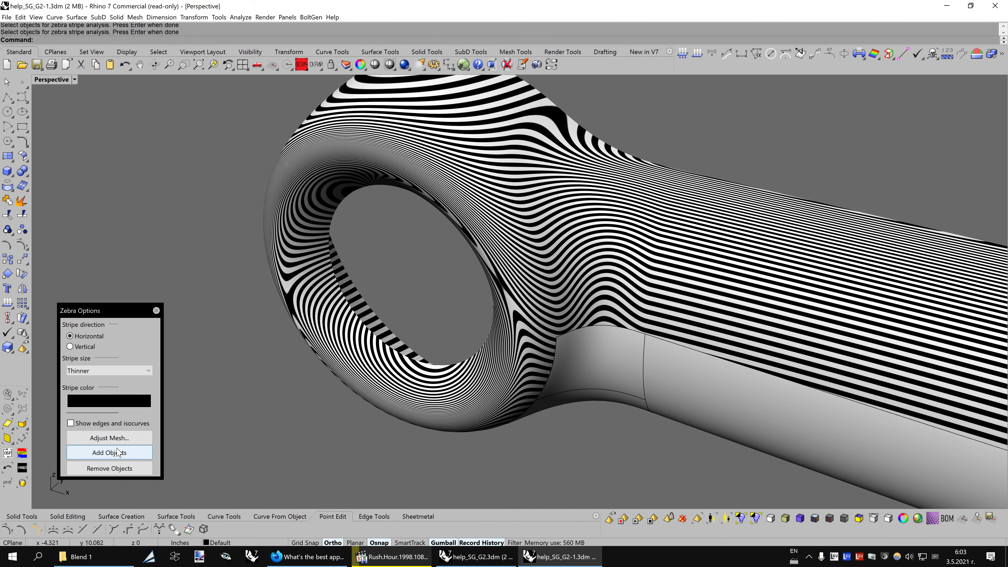
key("Return")
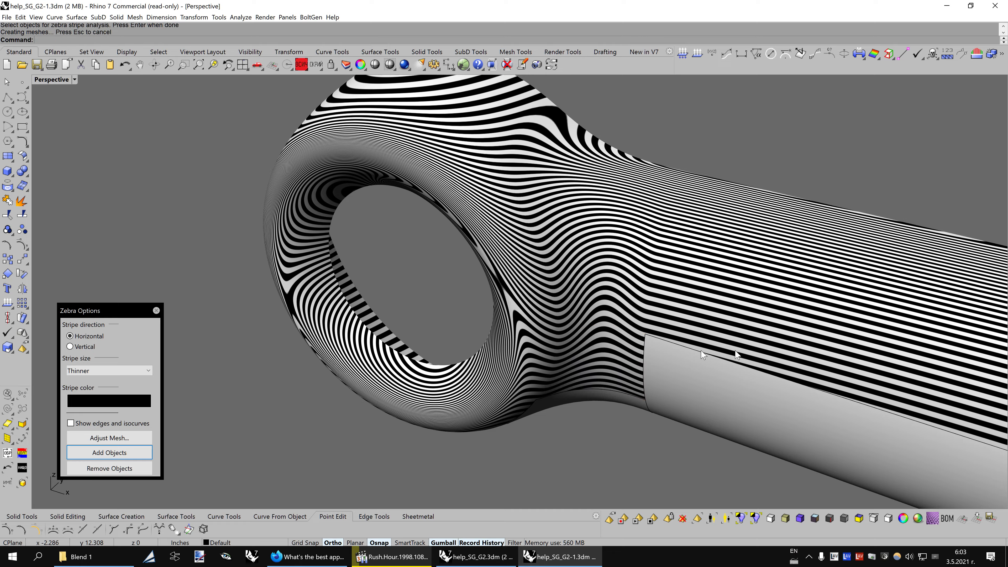
Switch the zebra stripes to Vertical and close Zebra Options
scroll(761, 351, "up", 2)
scroll(762, 351, "up", 2)
scroll(762, 352, "up", 2)
scroll(762, 352, "down", 2)
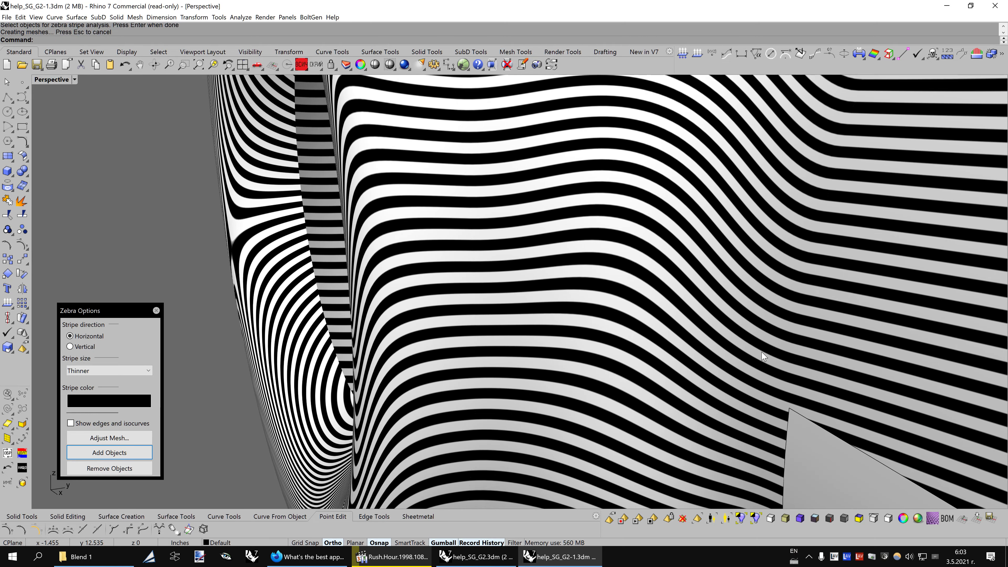
left_click(95, 348)
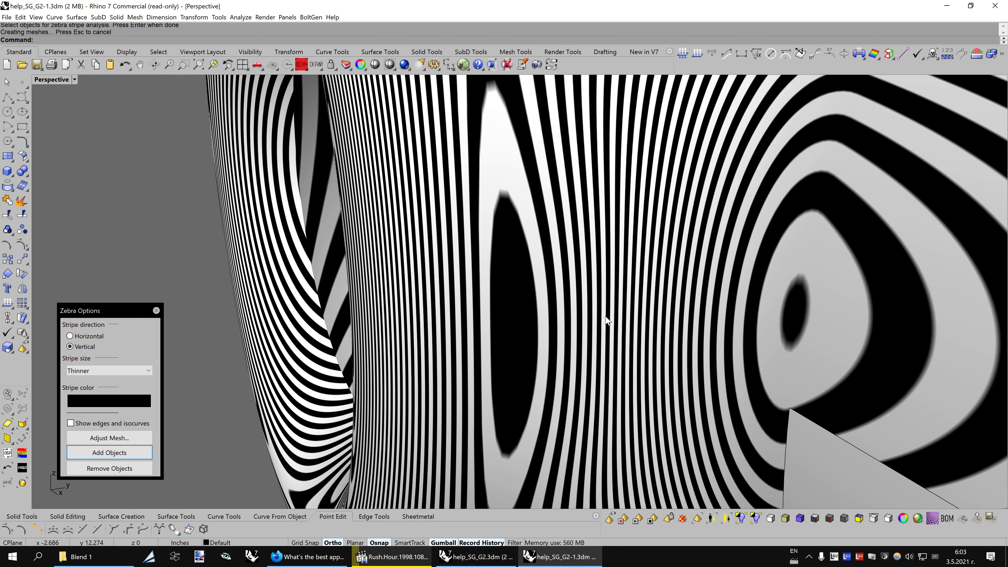
scroll(605, 316, "down", 2)
scroll(605, 315, "down", 2)
scroll(606, 315, "down", 2)
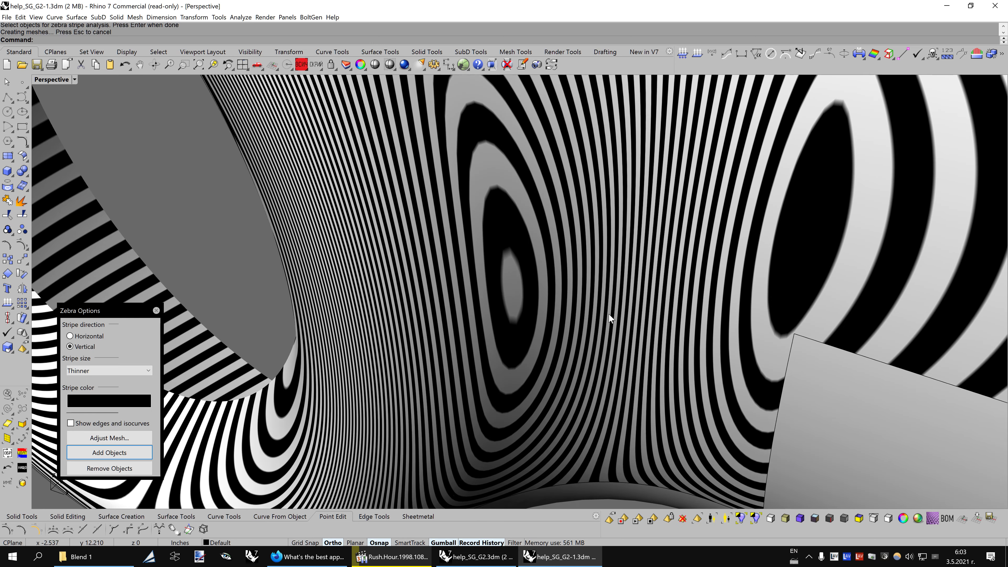
scroll(526, 333, "down", 2)
left_click(156, 311)
scroll(561, 391, "down", 1)
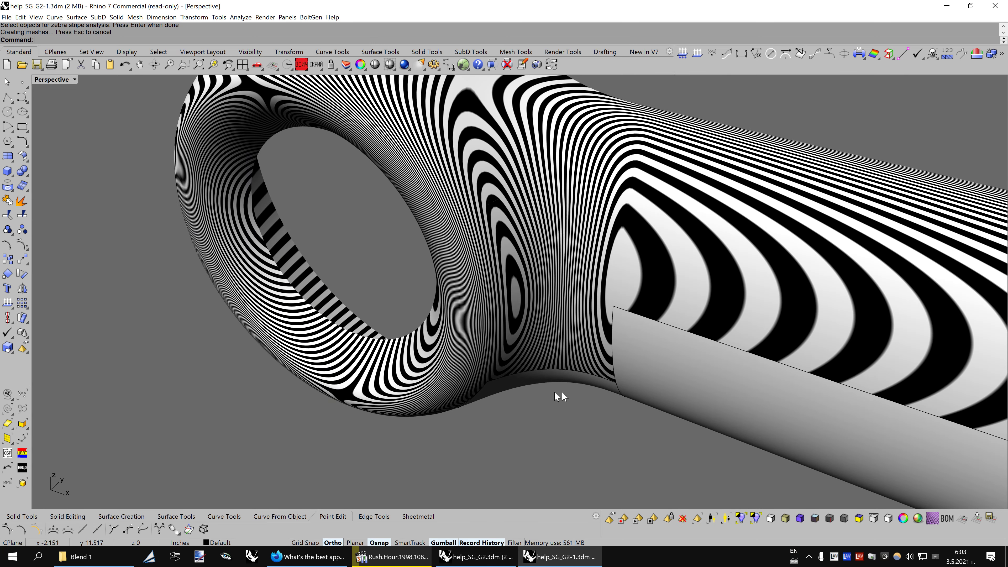